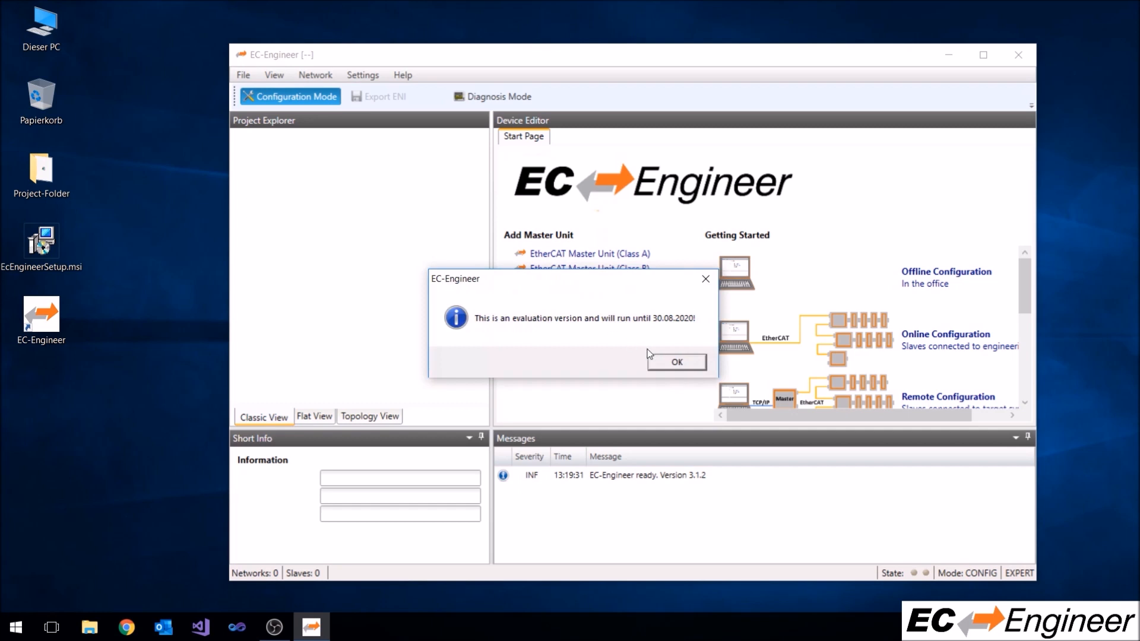
Dismiss the evaluation notice and locate emTestSlaveXmc4800-SSC.xml in the desktop's Project-Folder before returning to EC-Engineer.
click(672, 364)
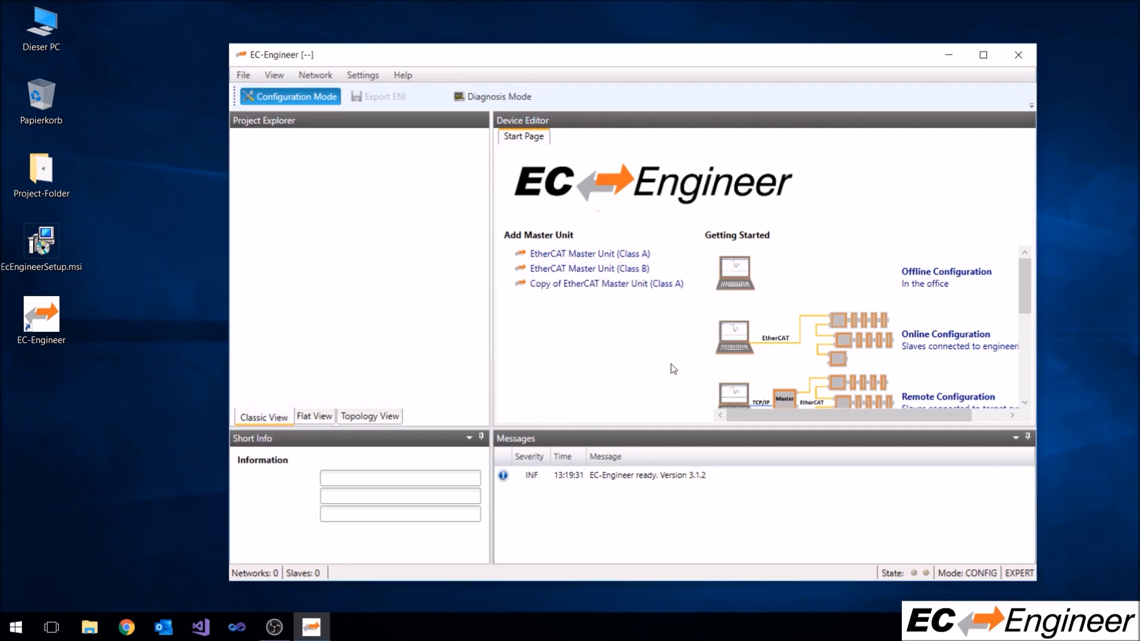
double_click(35, 179)
click(550, 269)
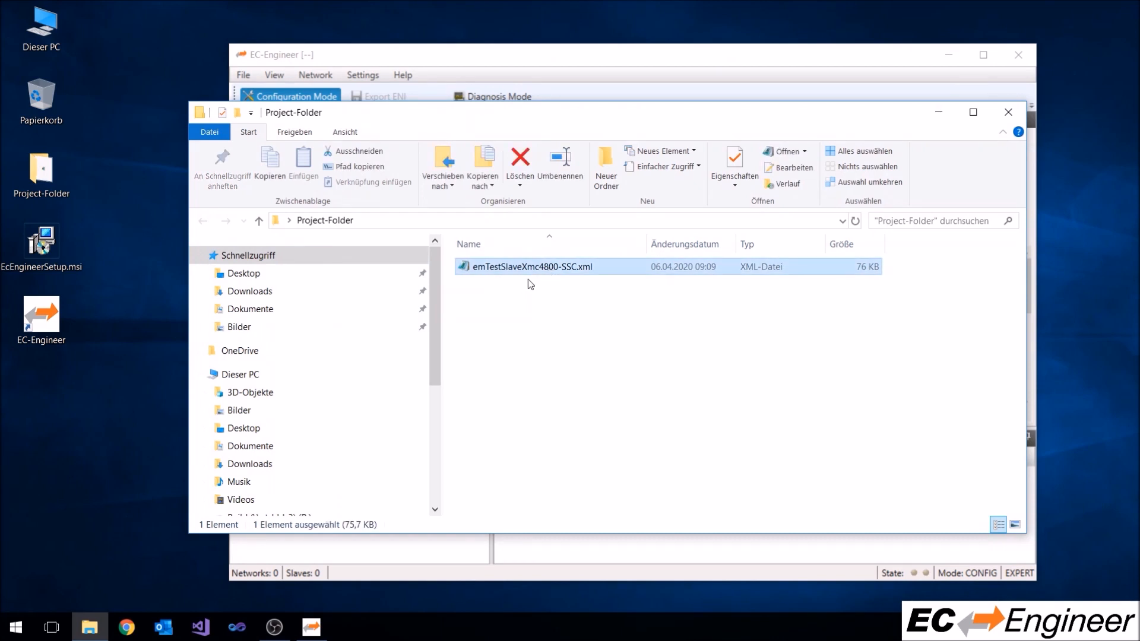
click(526, 56)
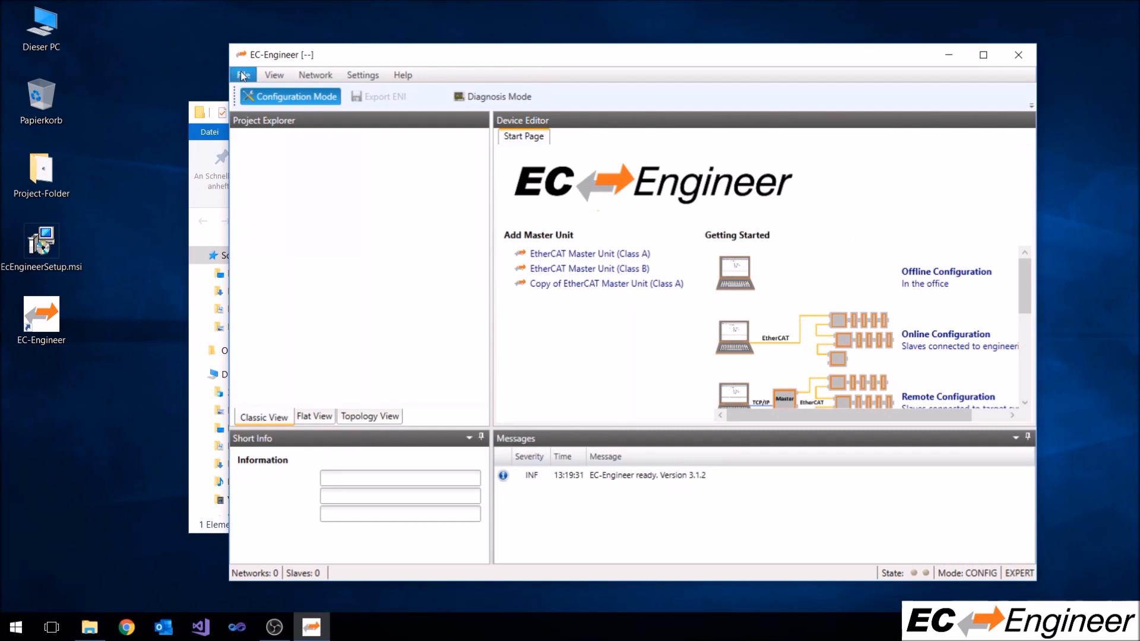
Add the ESI file emTestSlaveXmc4800-SSC.xml from the desktop's Project-Folder to the ESI Manager.
click(244, 75)
click(299, 201)
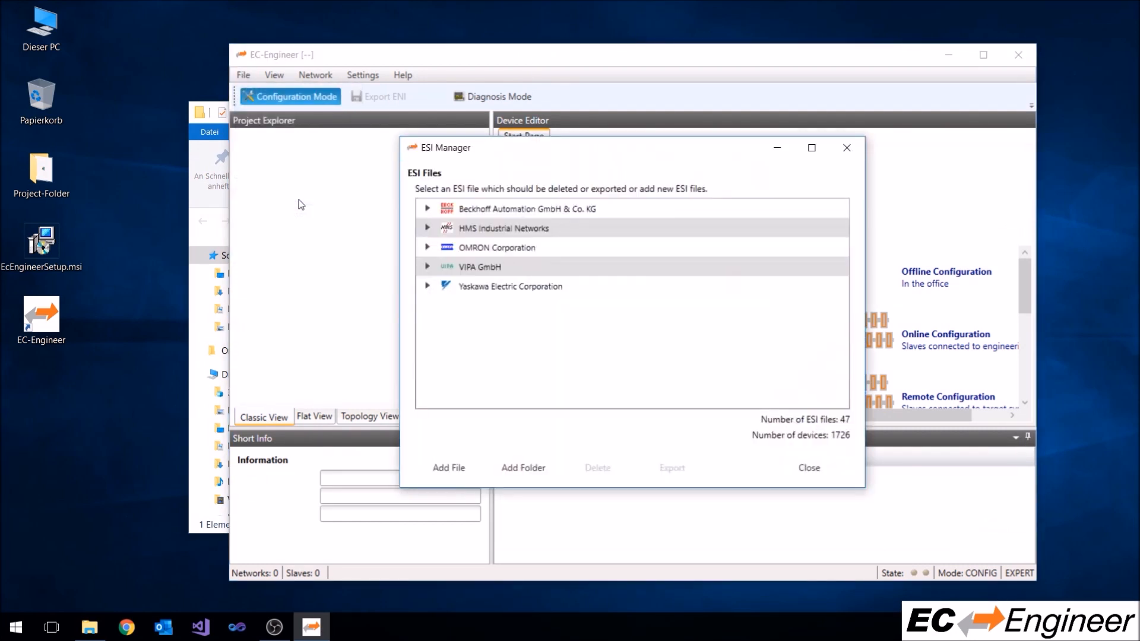
click(449, 467)
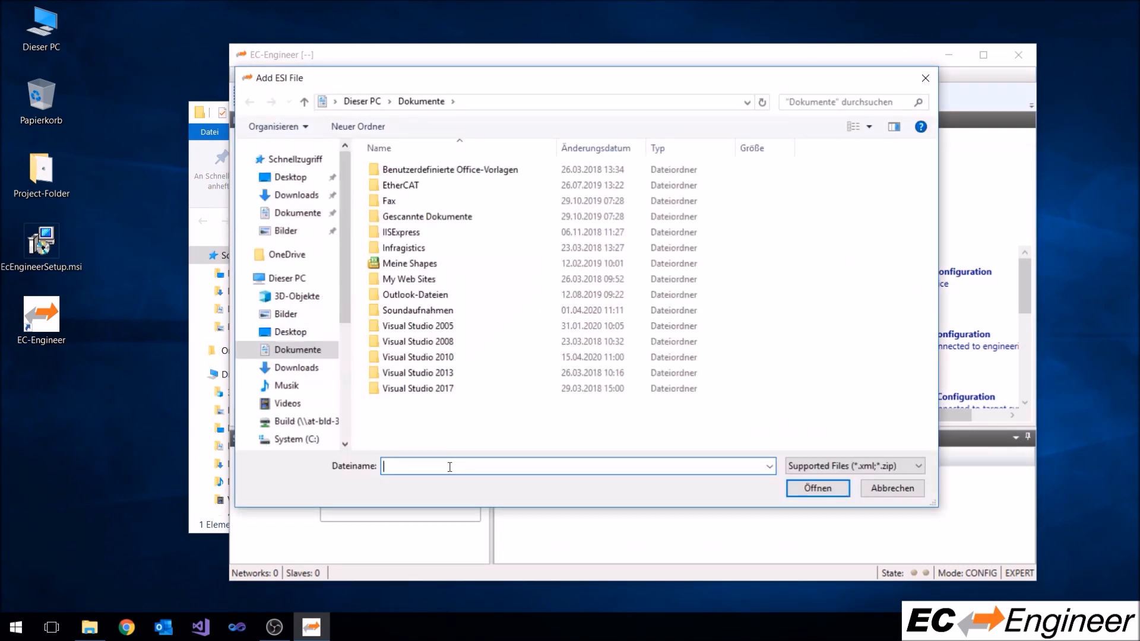
click(291, 333)
double_click(426, 172)
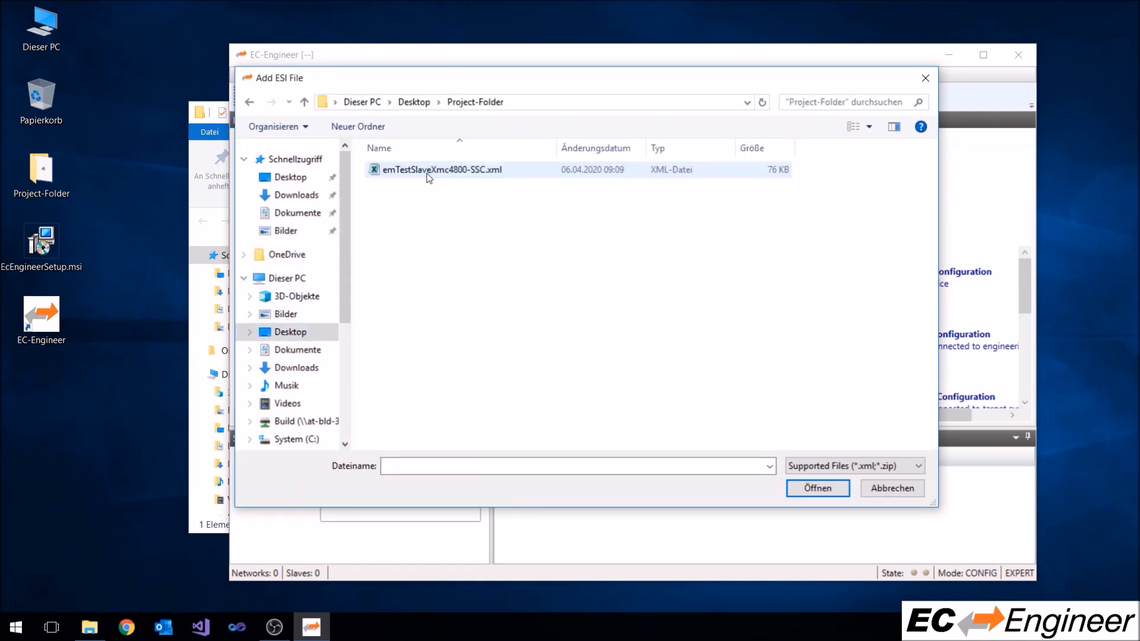
click(428, 172)
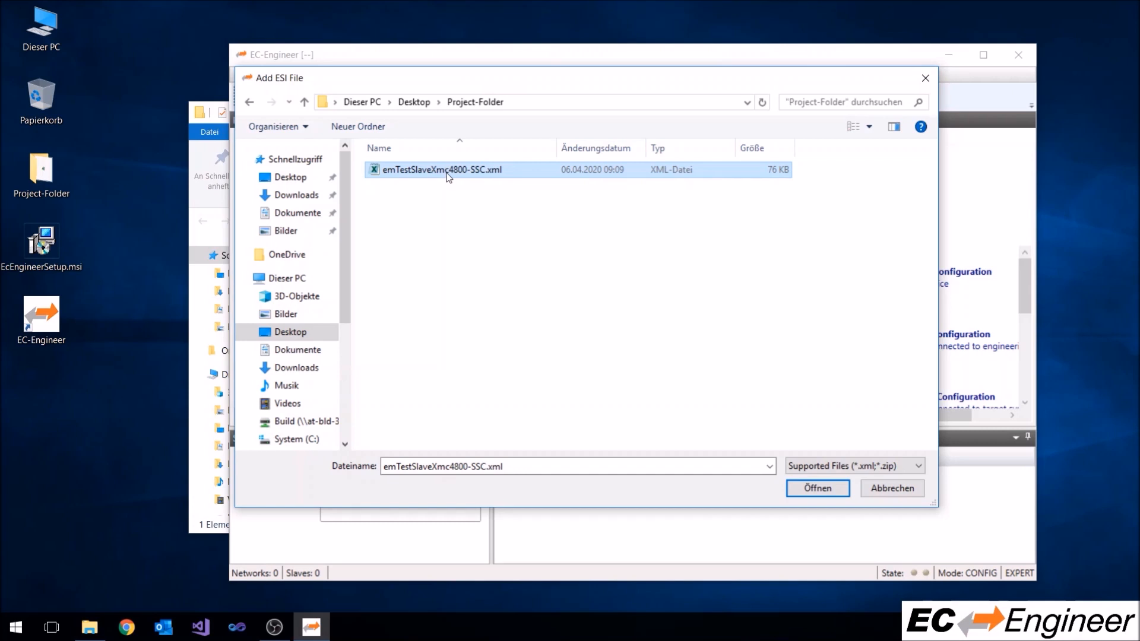
double_click(447, 174)
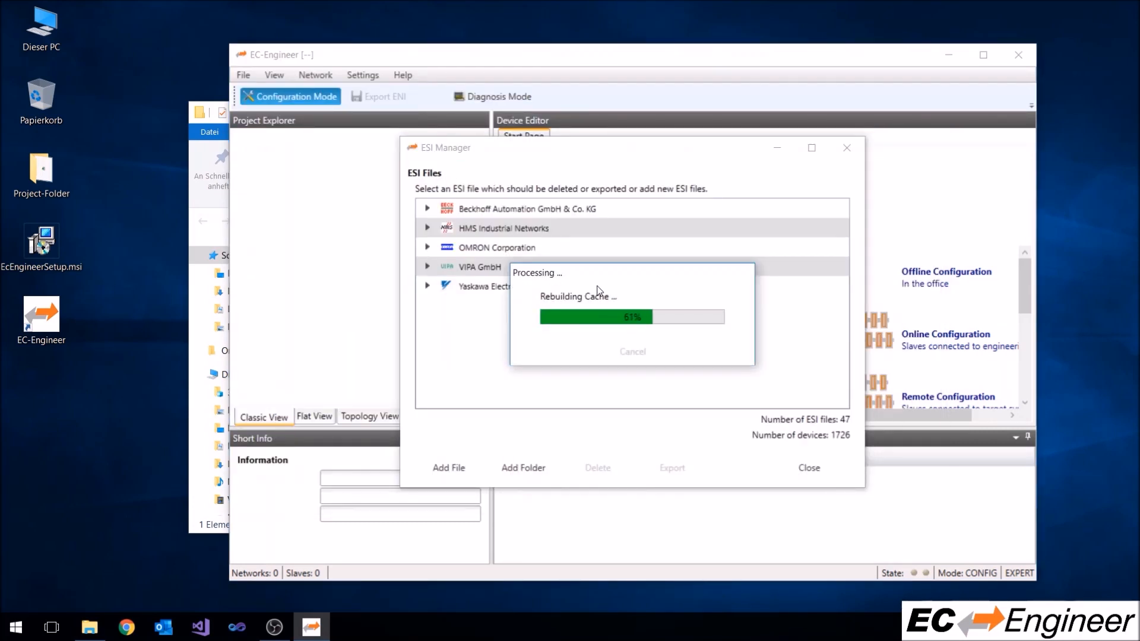
Examine the device entry in emTestSlaveXmc4800-SSC.xml under acontis technologies GmbH and close the ESI Manager.
click(428, 209)
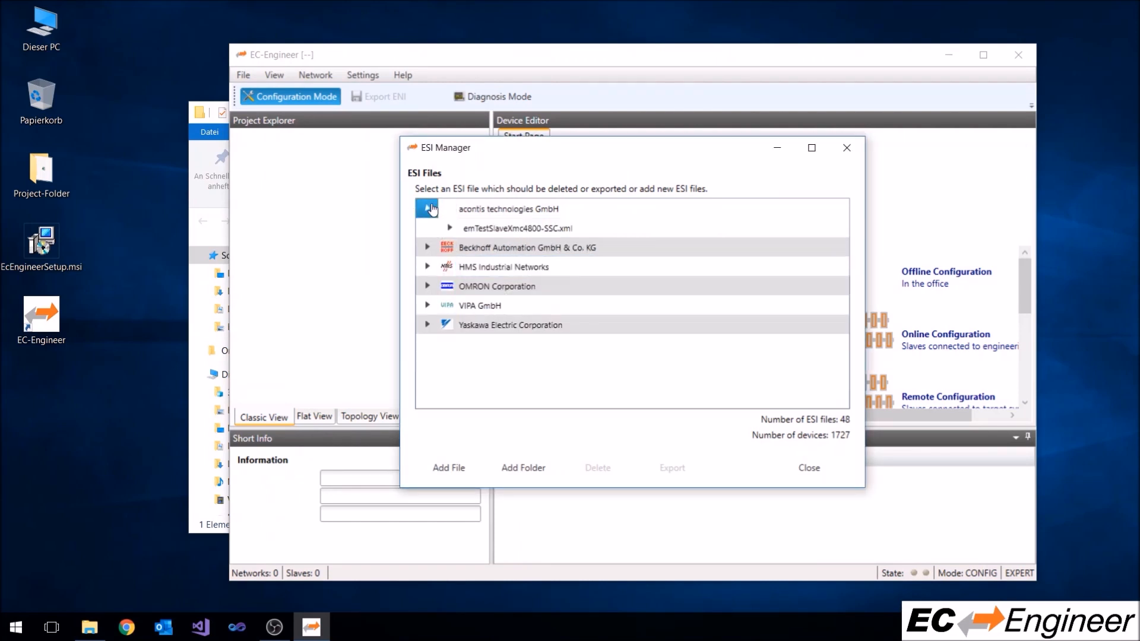
click(450, 228)
click(520, 267)
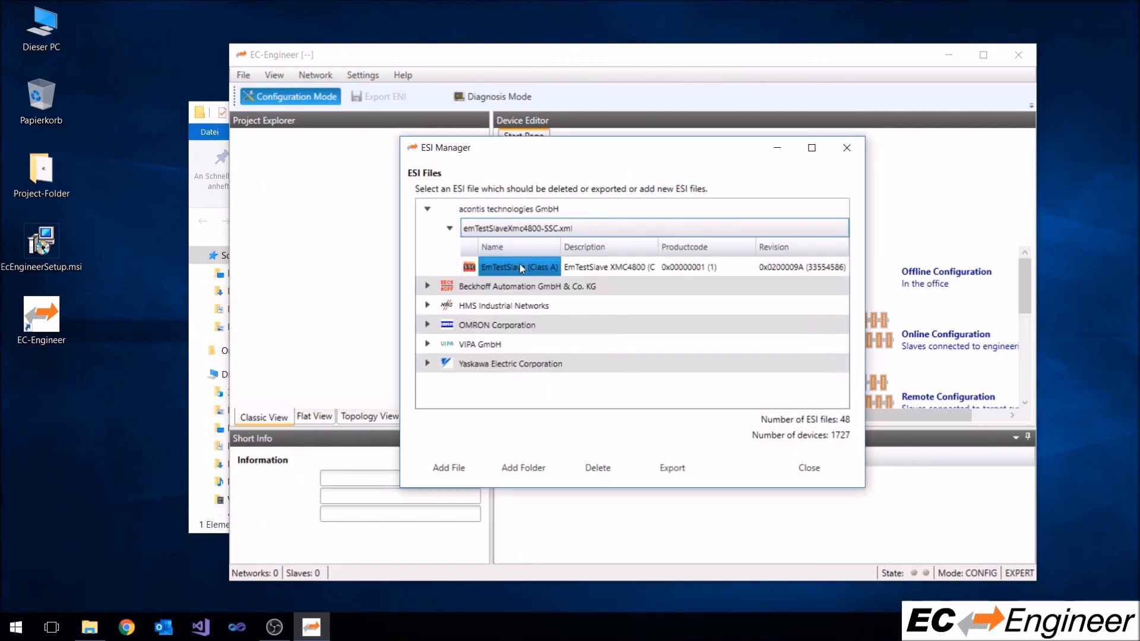
click(812, 469)
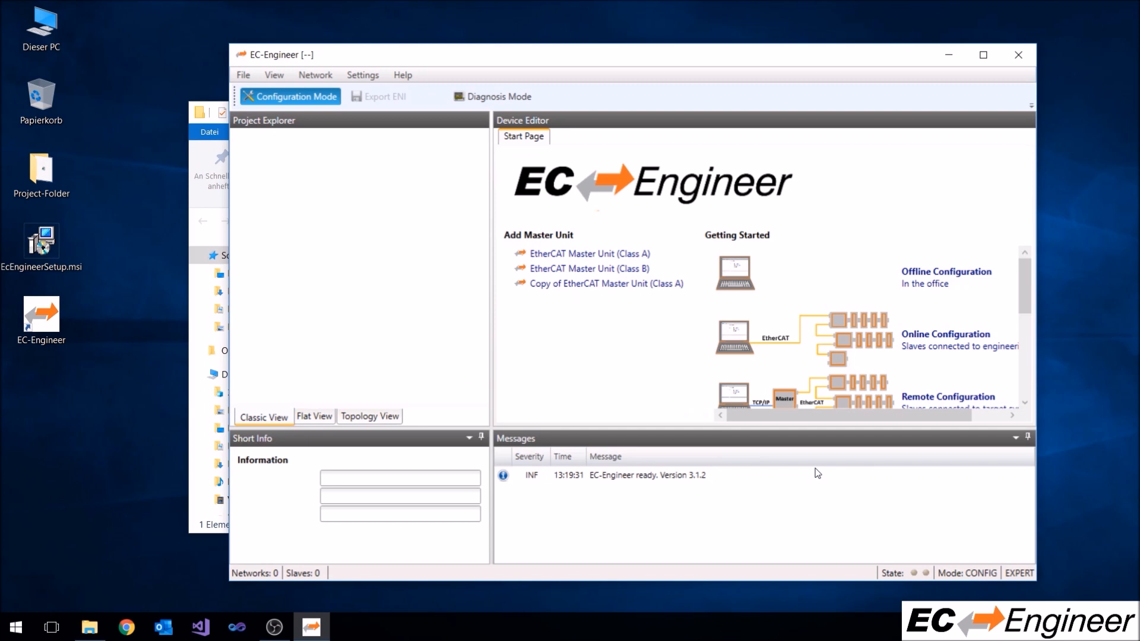
Add an EtherCAT Master Unit (Class A) to the project and set its cycle time to 2000 µs.
click(593, 255)
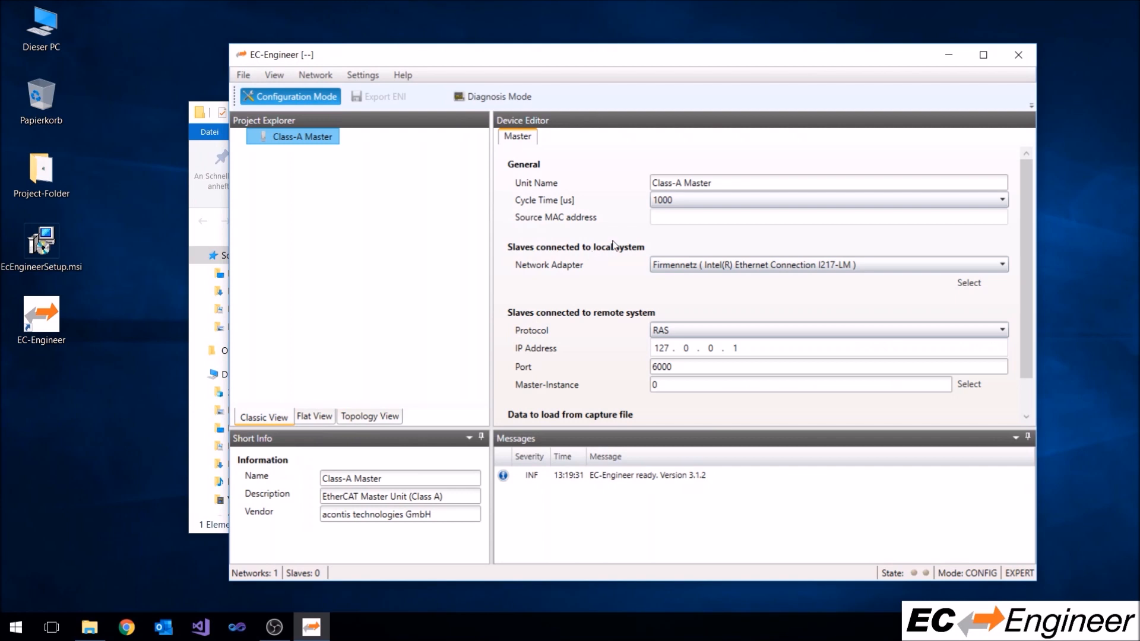
click(740, 202)
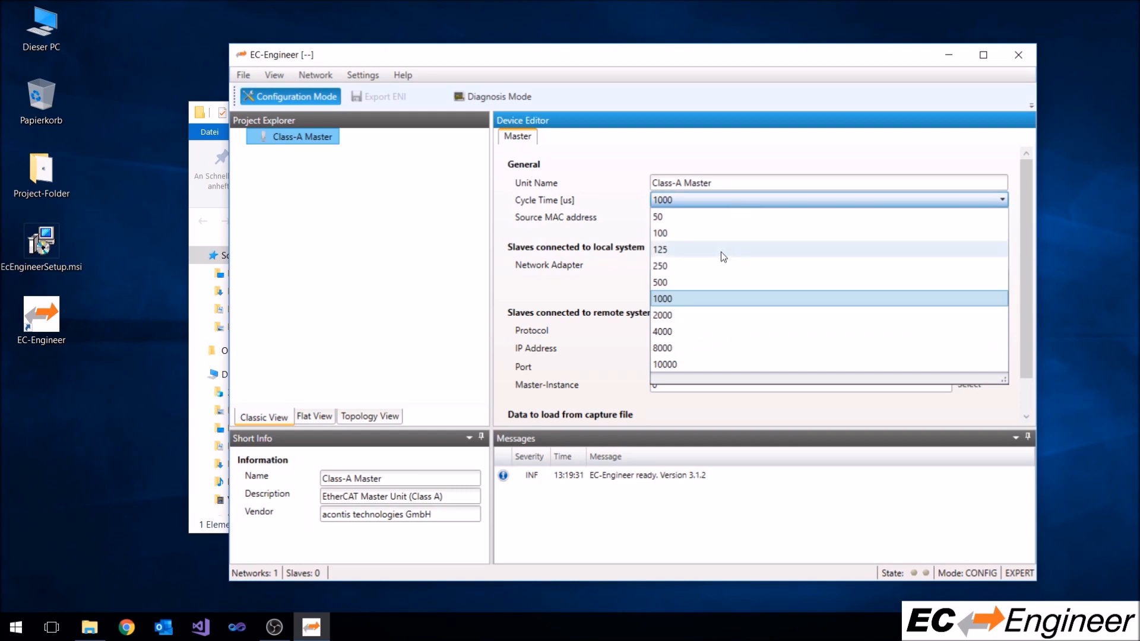
click(689, 317)
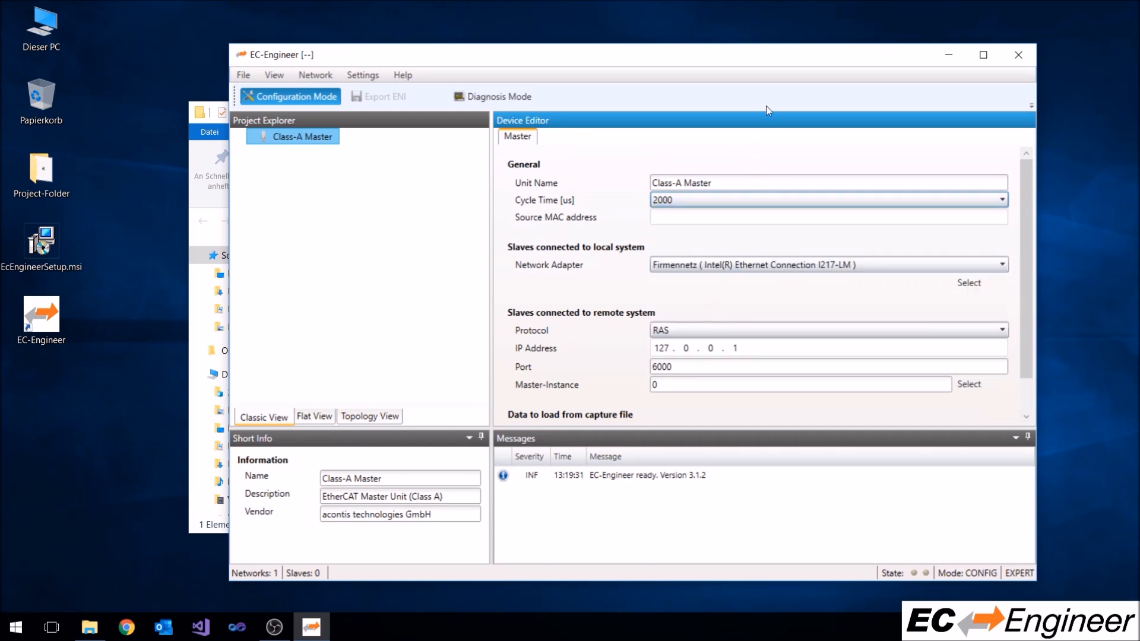
double_click(789, 60)
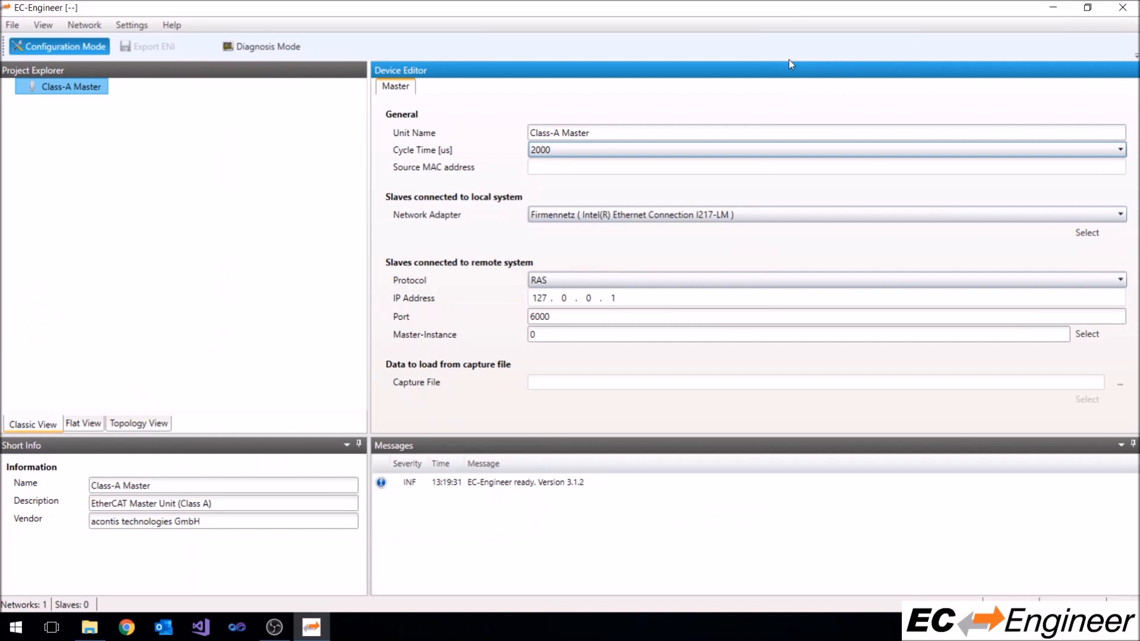
Append a Beckhoff EK1100 system coupler to the Class-A Master, filtering the slave list by 1100.
right_click(57, 86)
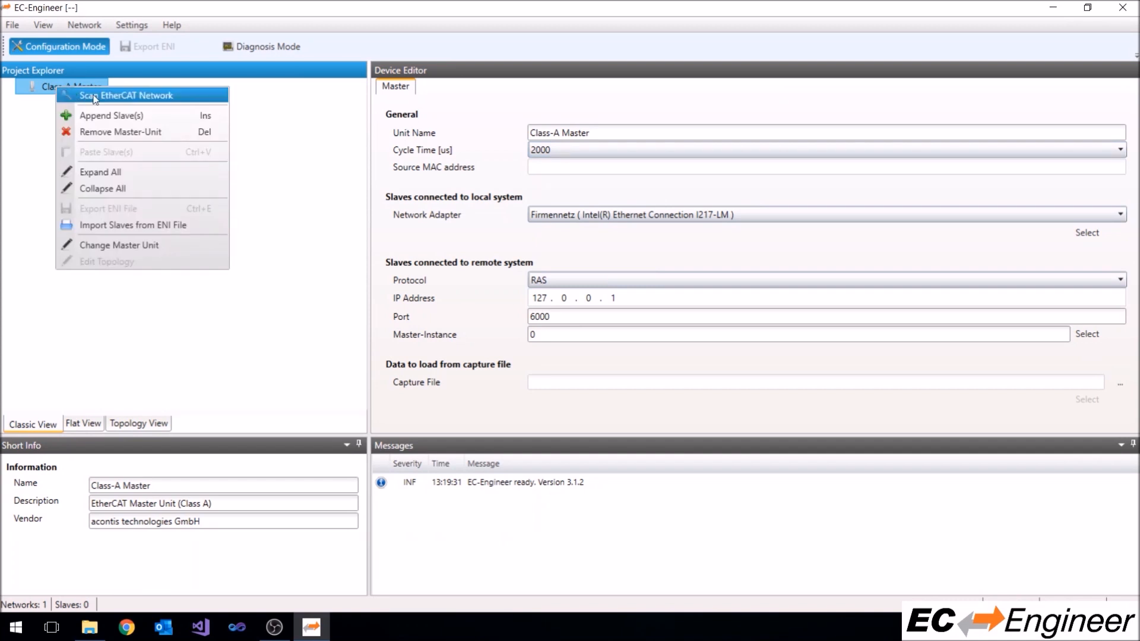
click(117, 116)
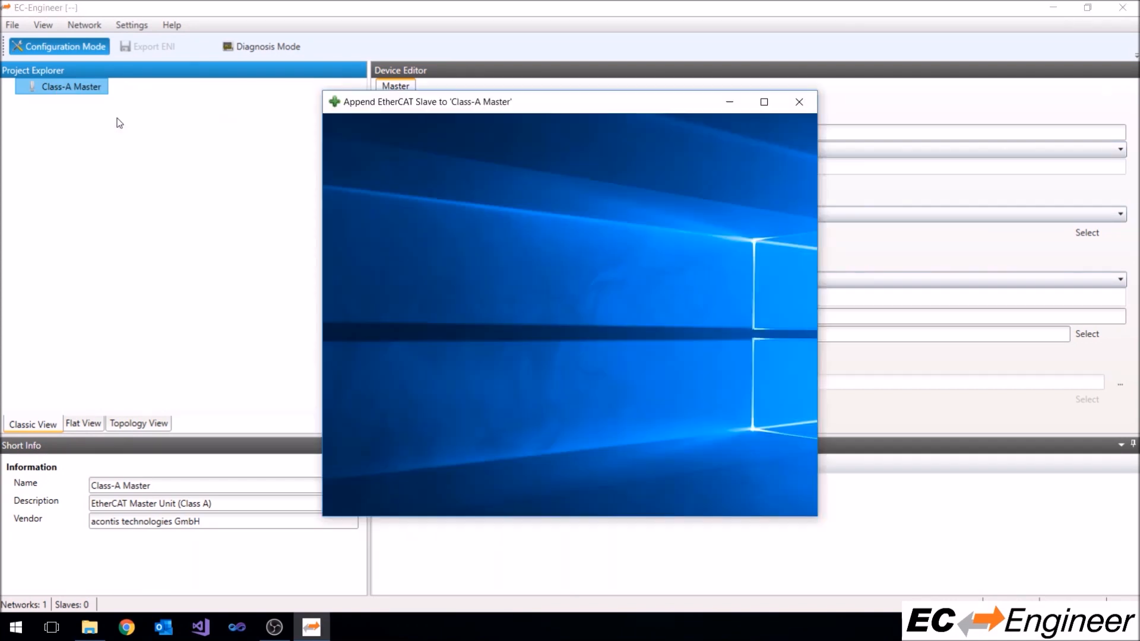
text(1100)
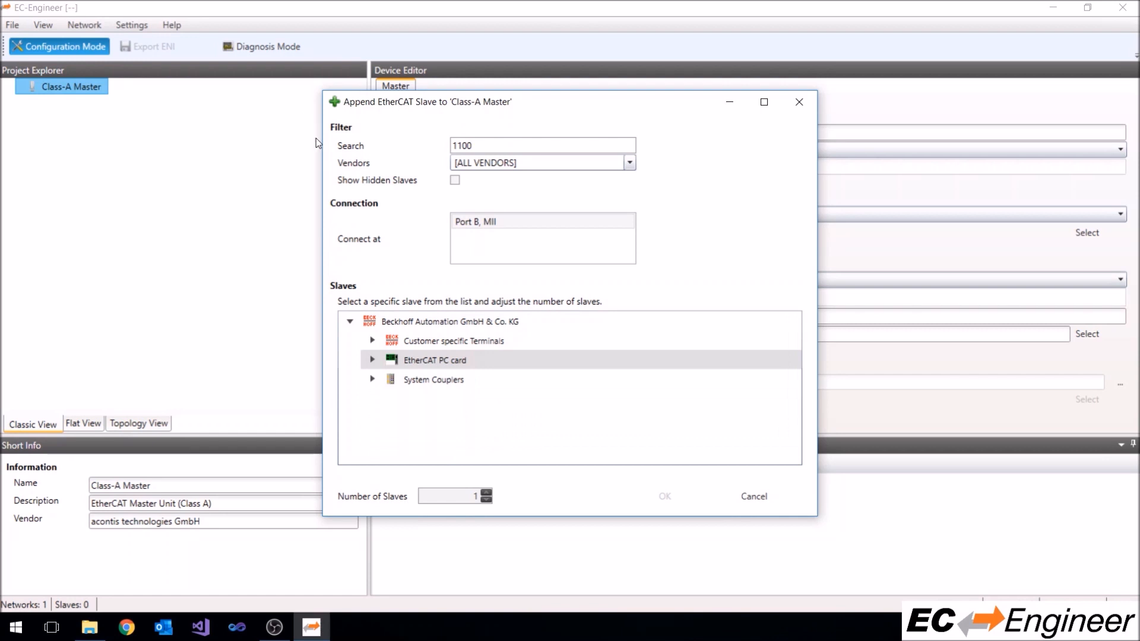
click(372, 379)
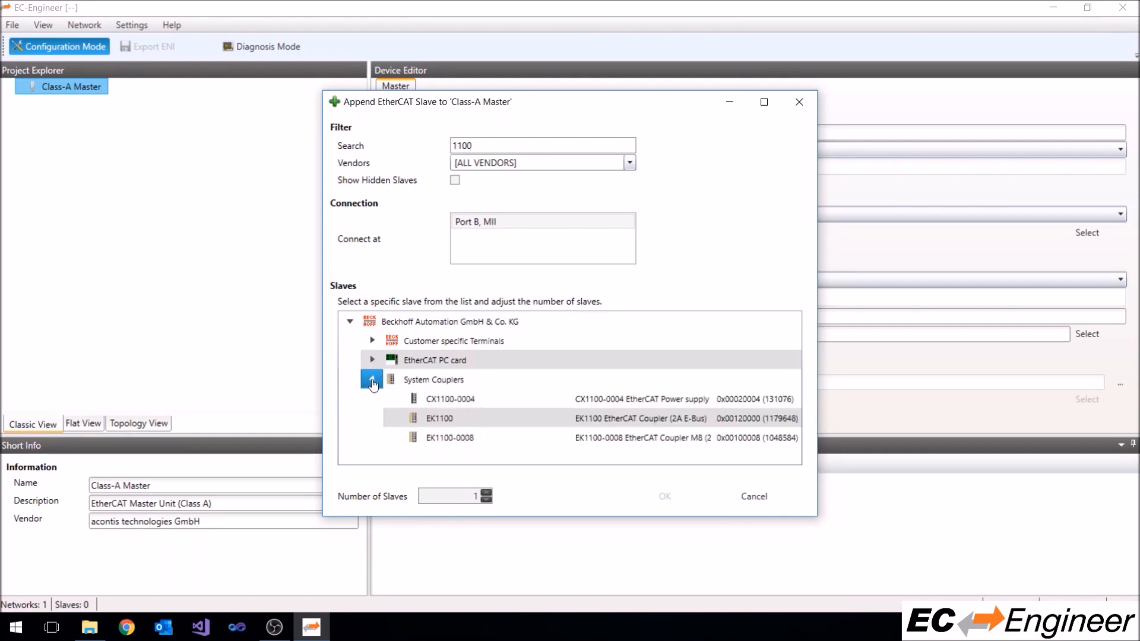
double_click(410, 416)
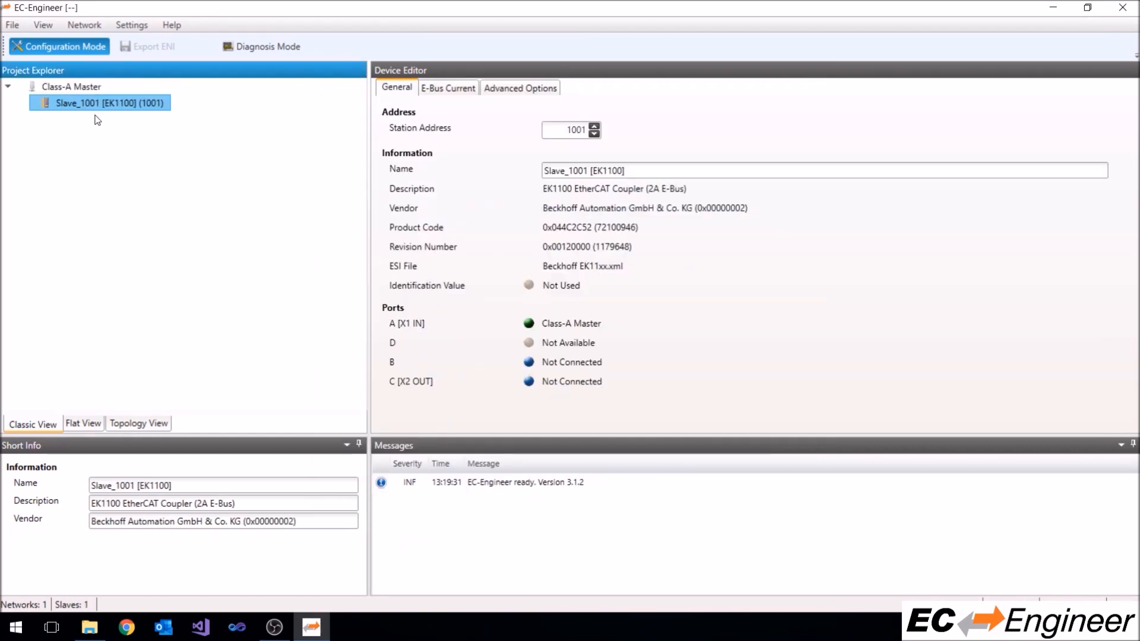
Append an EL1008 digital input terminal to the EK1100 coupler, filtering the slave list by 1008.
right_click(99, 106)
click(118, 115)
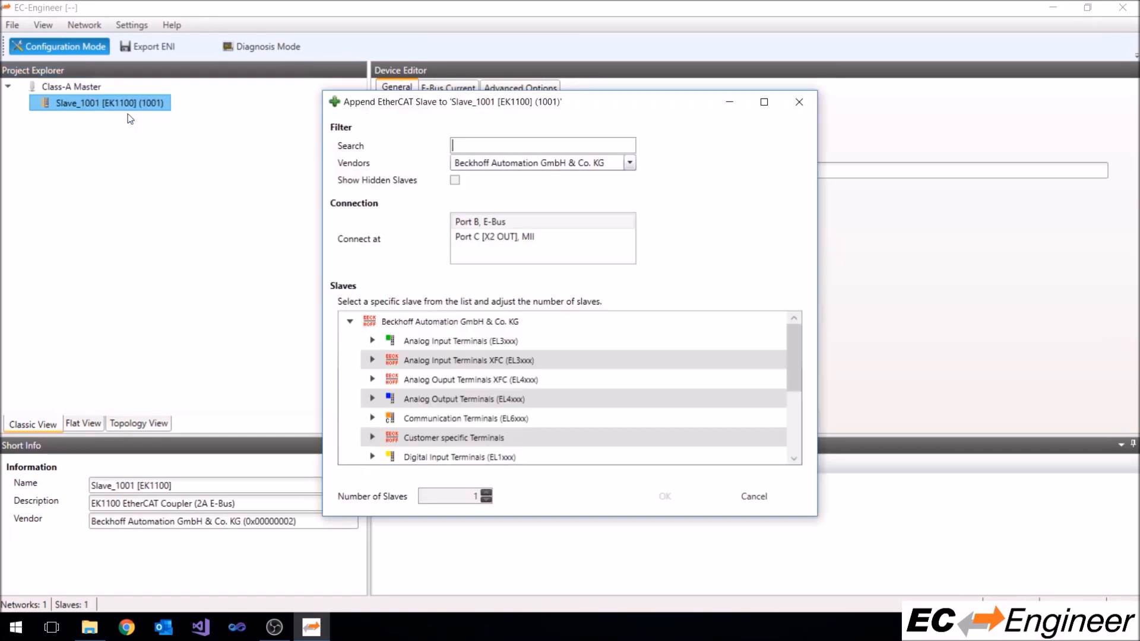
text(1008)
double_click(442, 360)
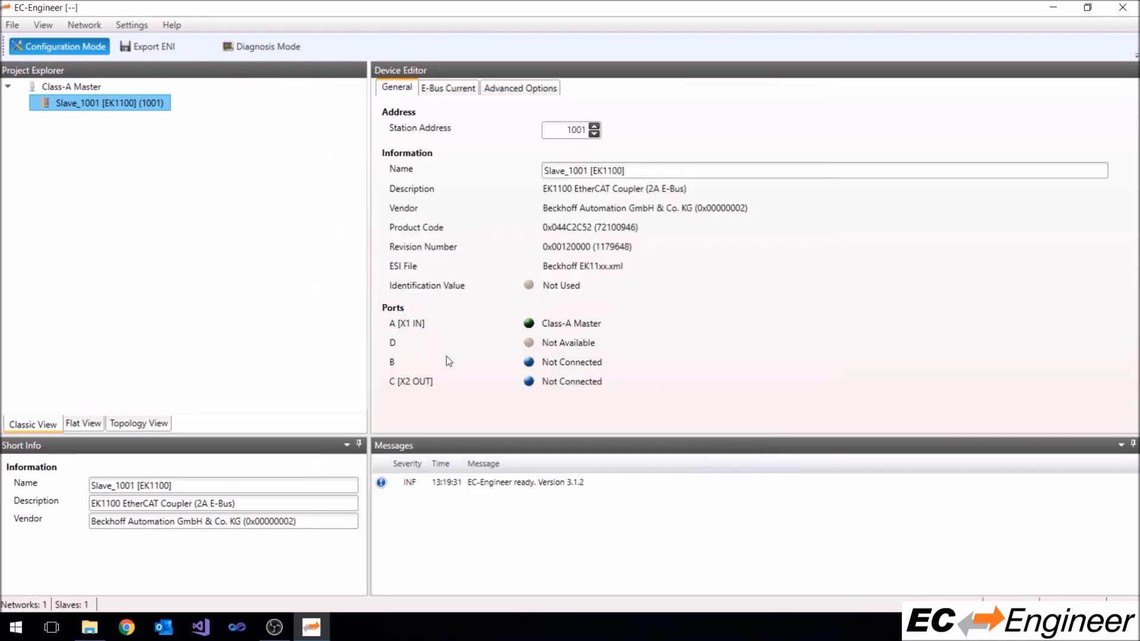
Append an EL2008 digital output terminal after the EL1008, filtering the slave list by 2008.
right_click(127, 121)
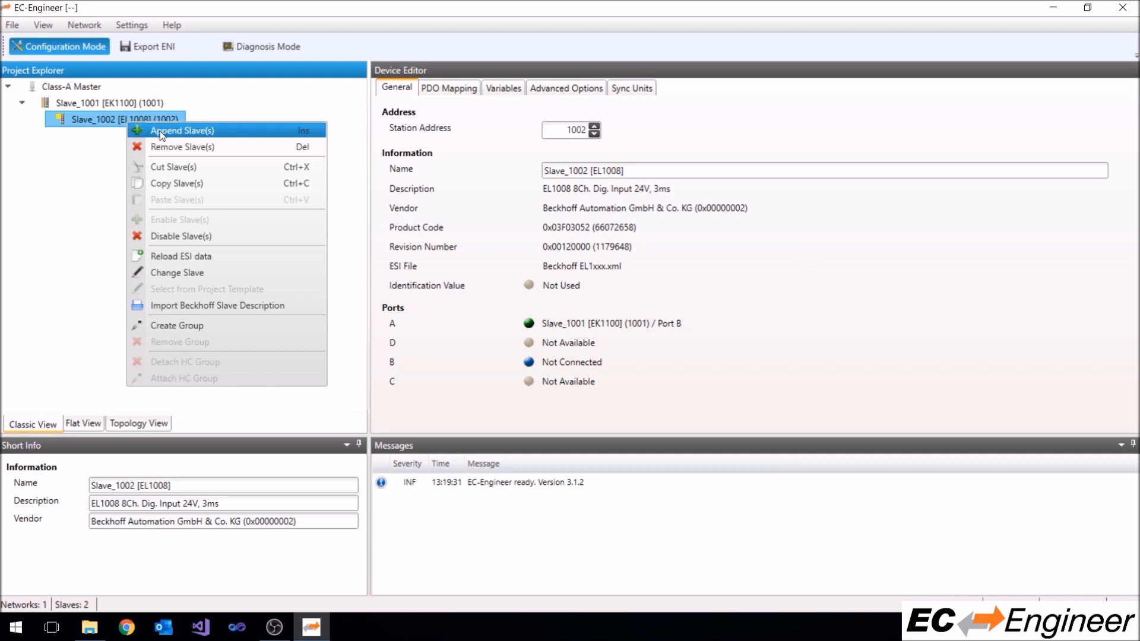
click(160, 131)
text(2008)
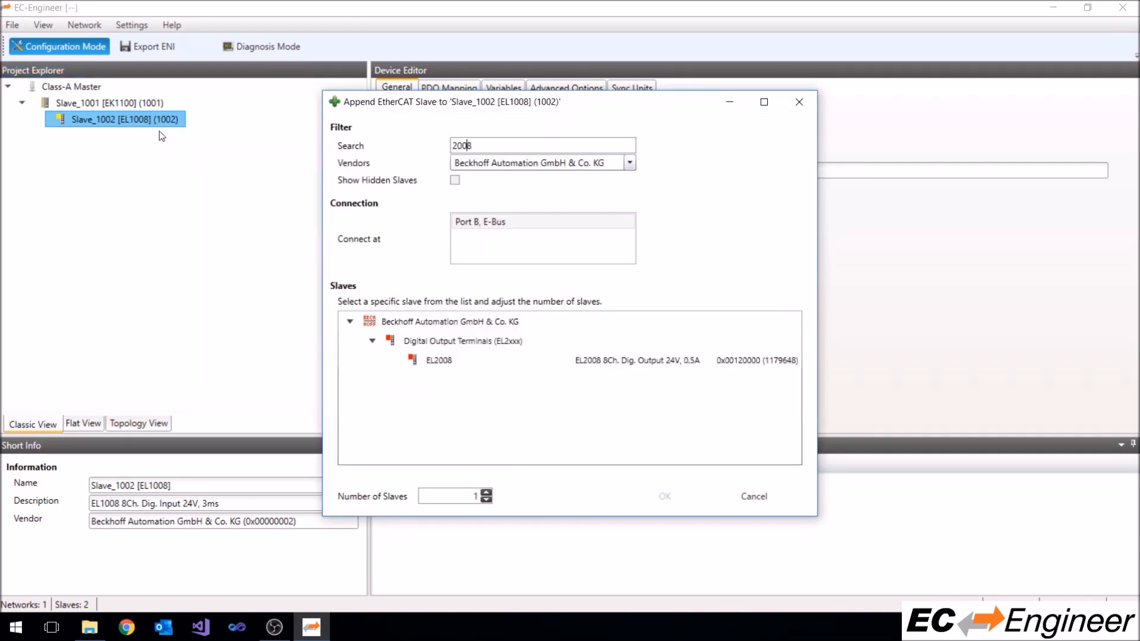
double_click(442, 360)
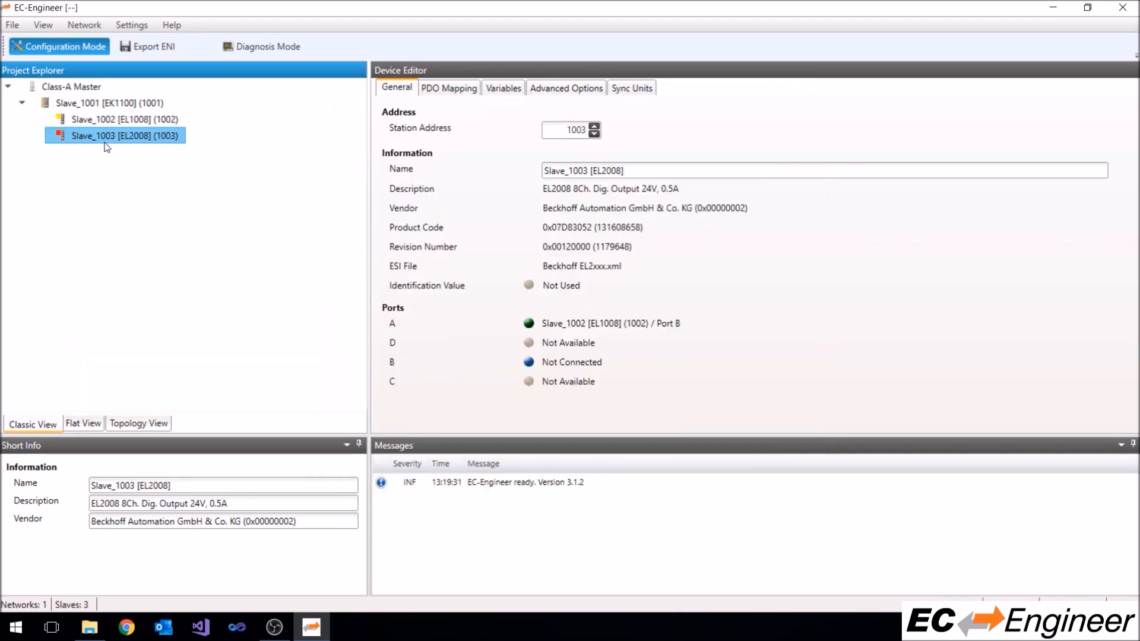
Append an EL4132 analog output terminal after the EL2008, filtering the slave list by 4132.
right_click(114, 140)
click(139, 151)
text(4132)
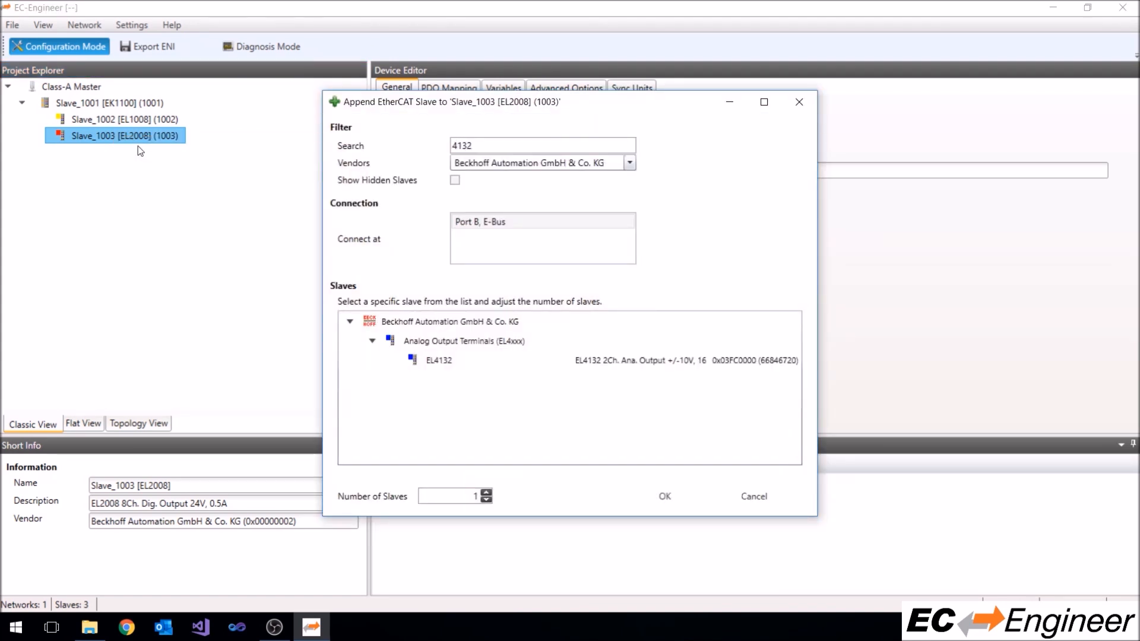
double_click(442, 361)
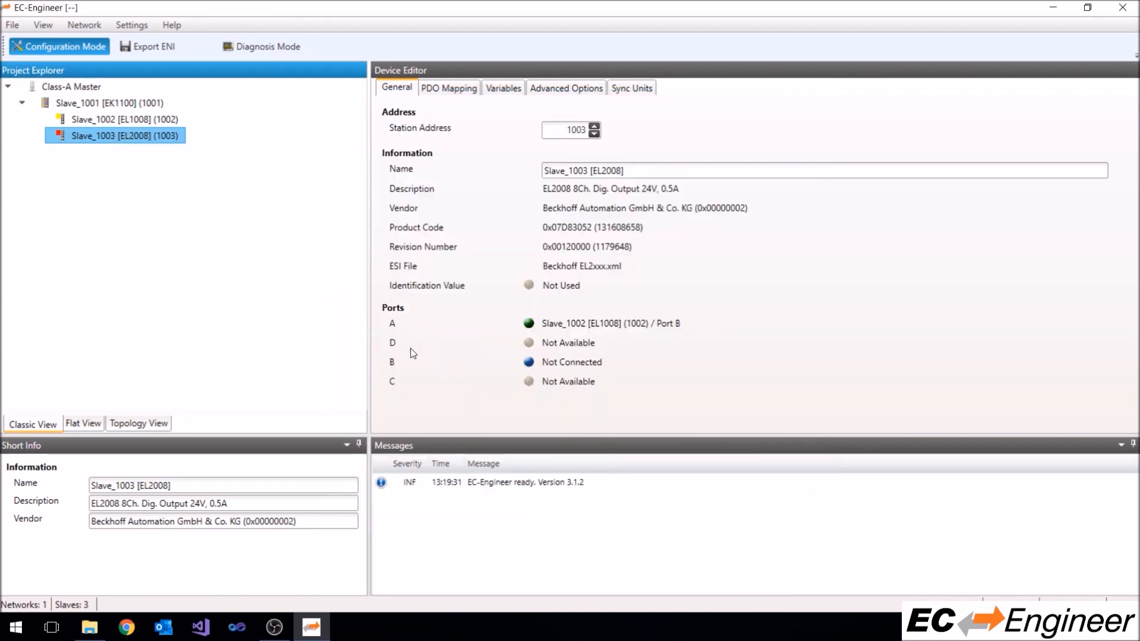
Append an EK1110 EtherCAT extension after the EL4132, filtering the slave list by 1110.
right_click(126, 155)
click(156, 166)
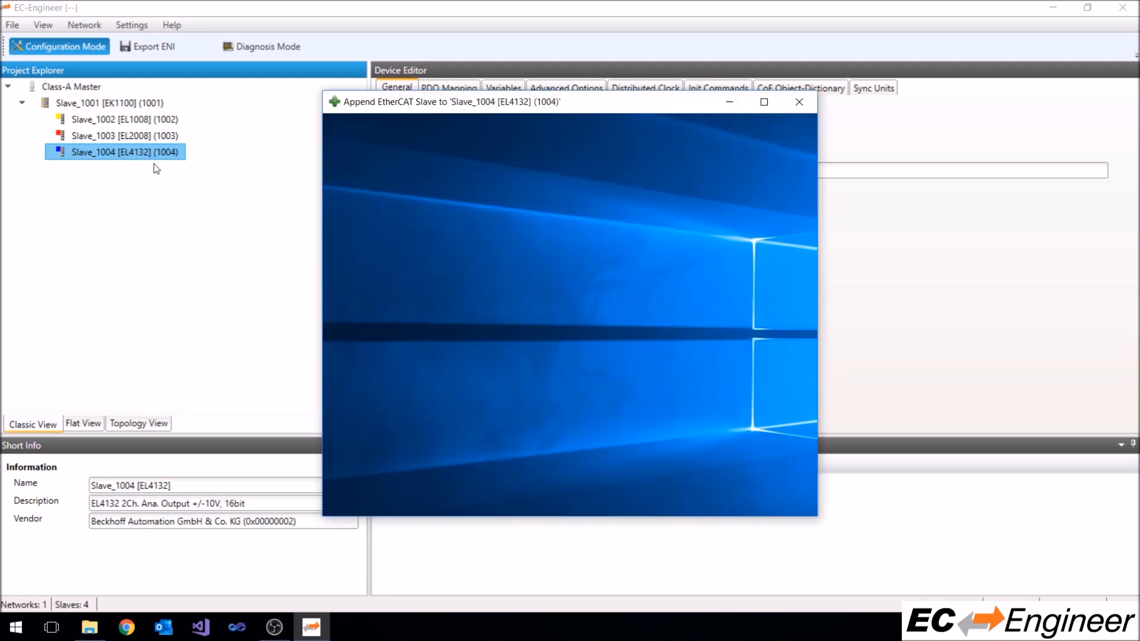
text(1110)
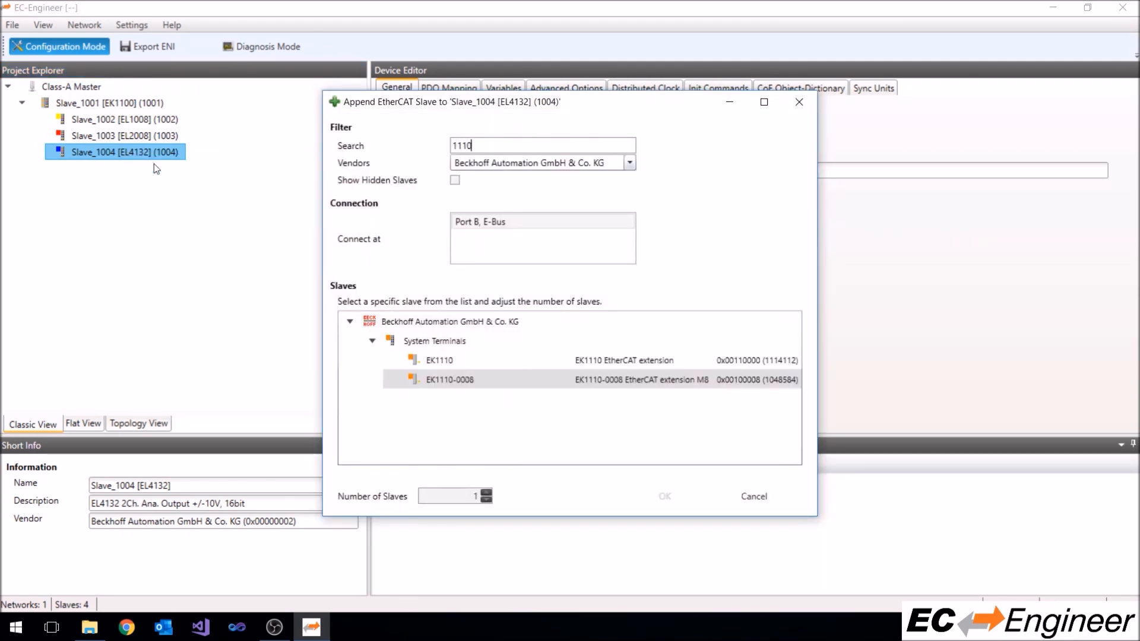
click(438, 361)
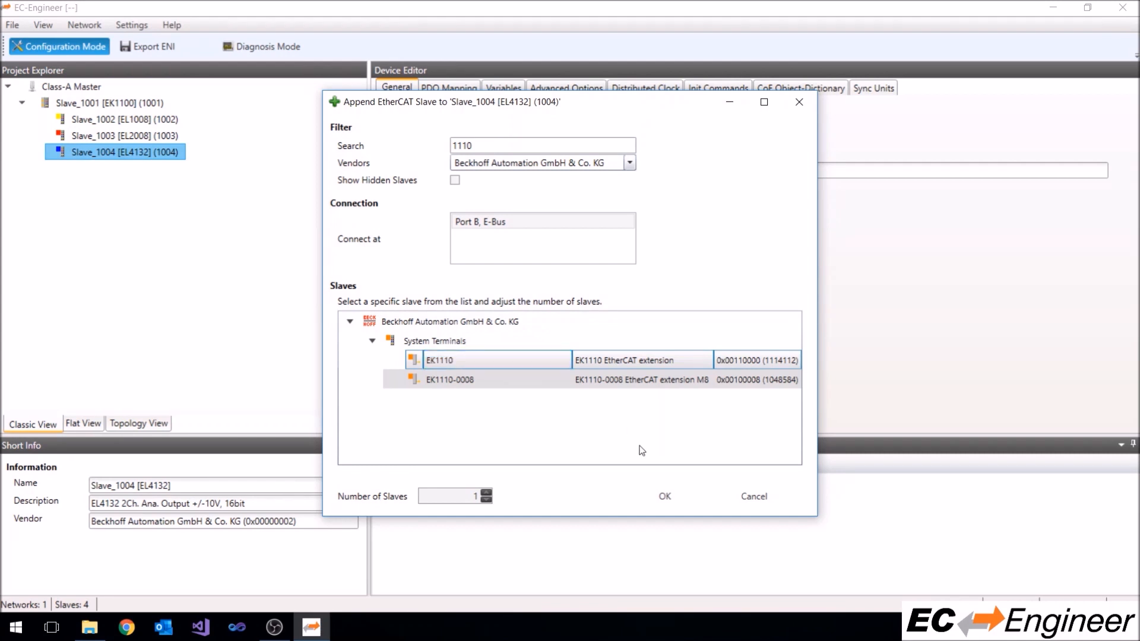
click(664, 497)
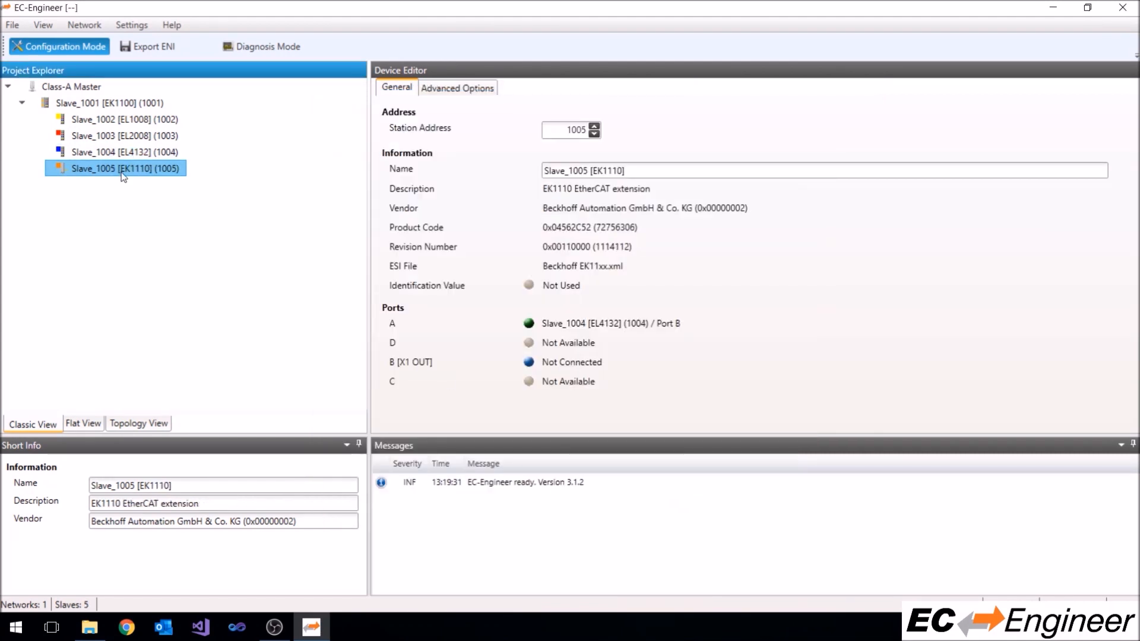
Append the acontis EmTestSlave (Class A) device to Port B [X1 OUT] of the EK1110 extension.
right_click(121, 170)
click(155, 181)
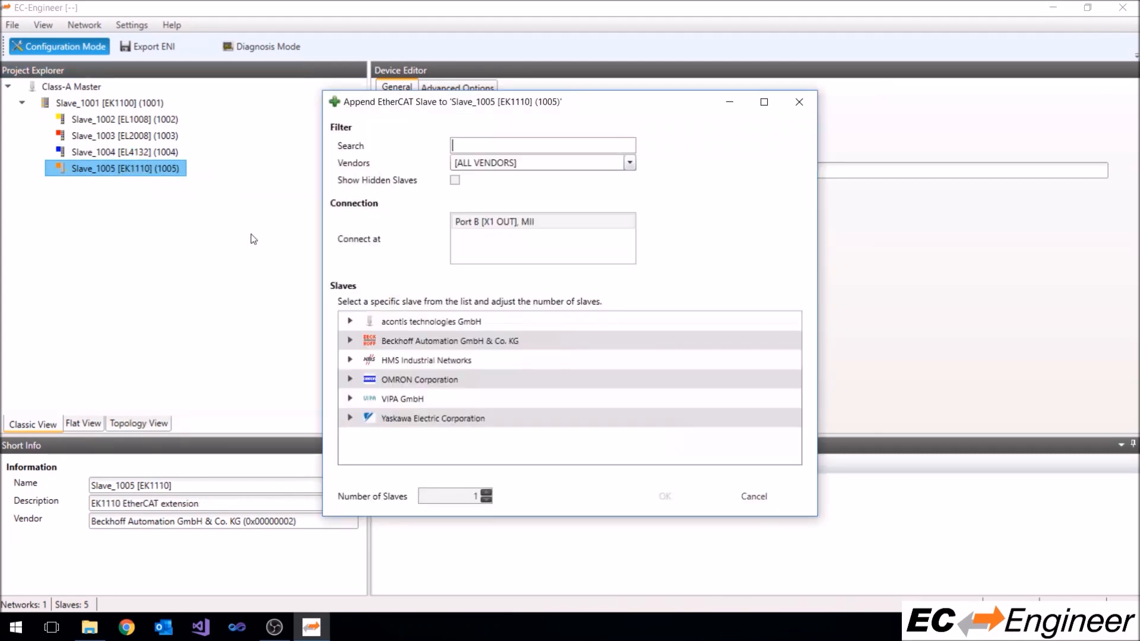
click(358, 328)
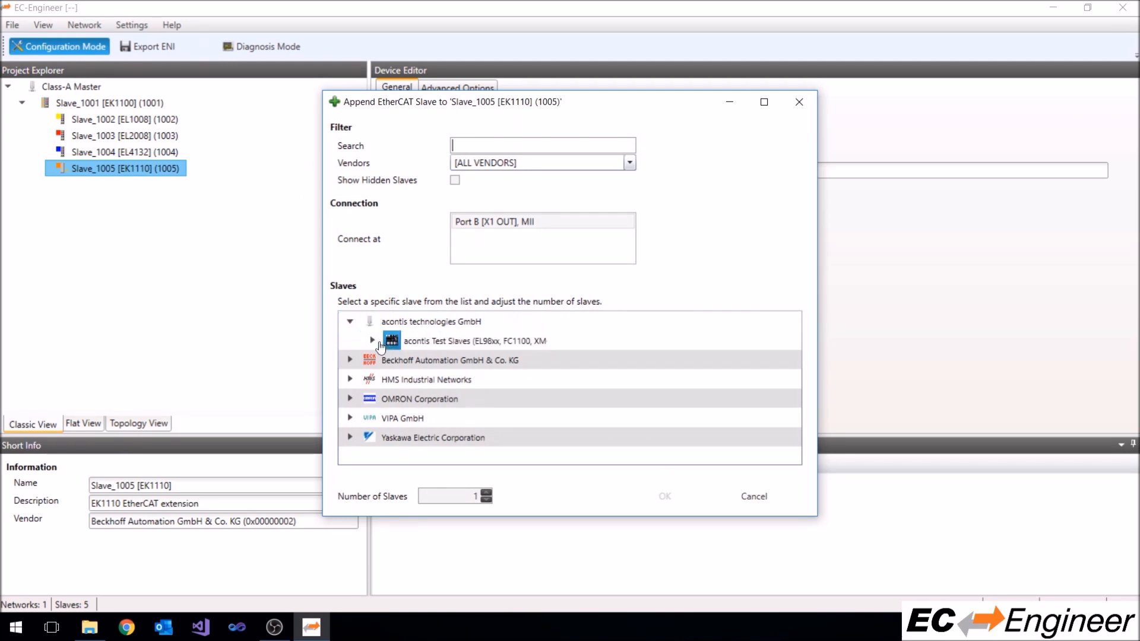
click(376, 343)
click(439, 360)
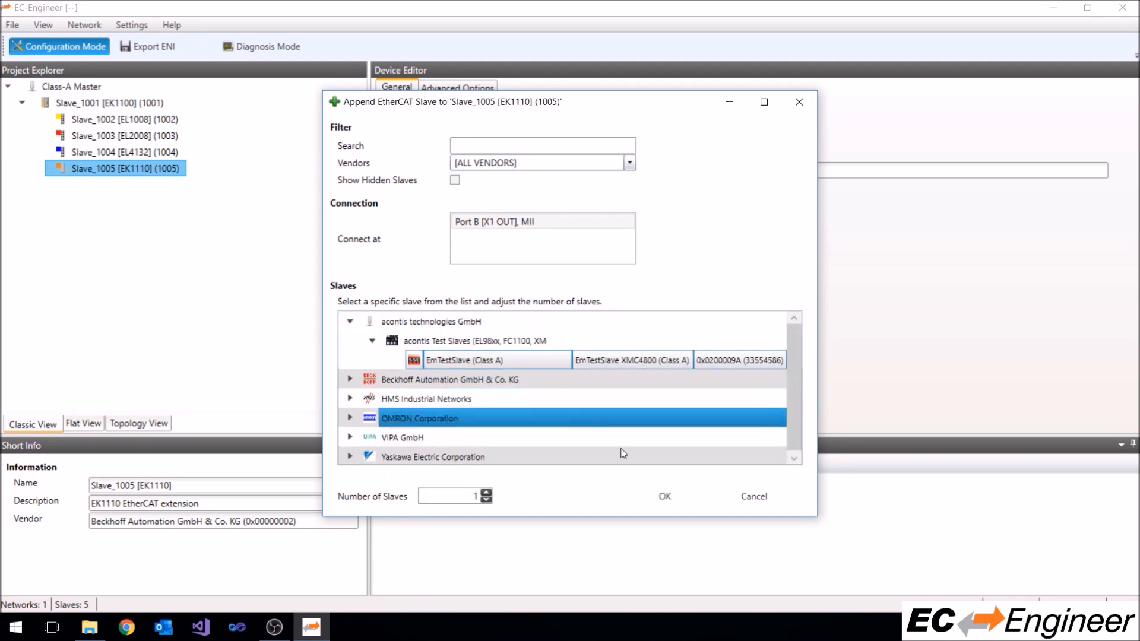
click(674, 501)
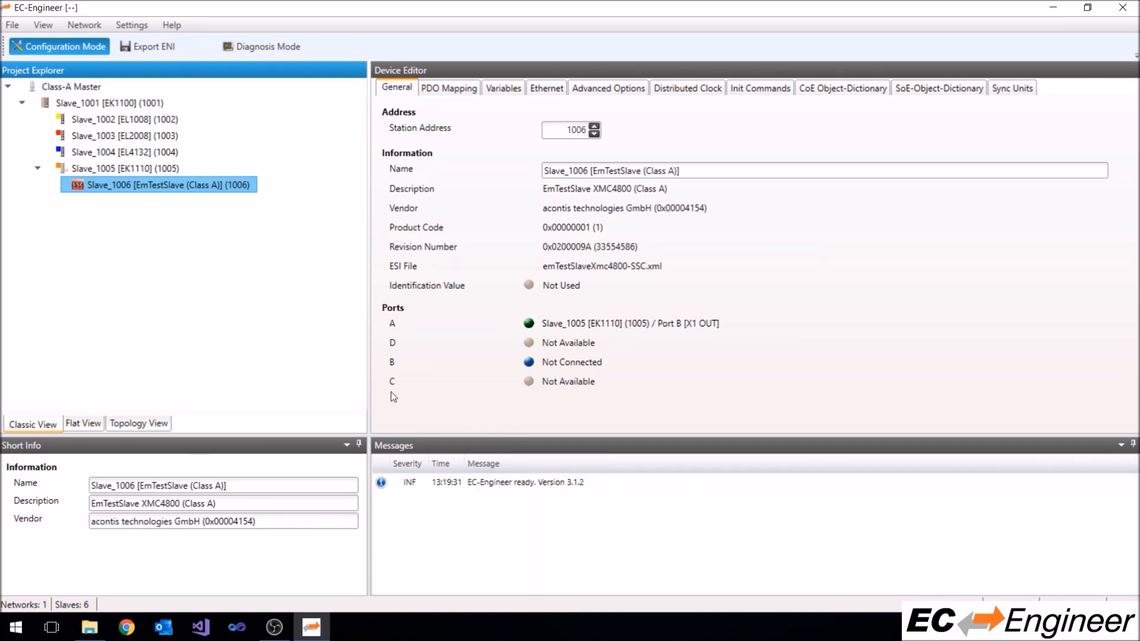
Check how the master and slaves are connected in the topology view, including the EL4132's port details, and return to the classic view.
click(159, 422)
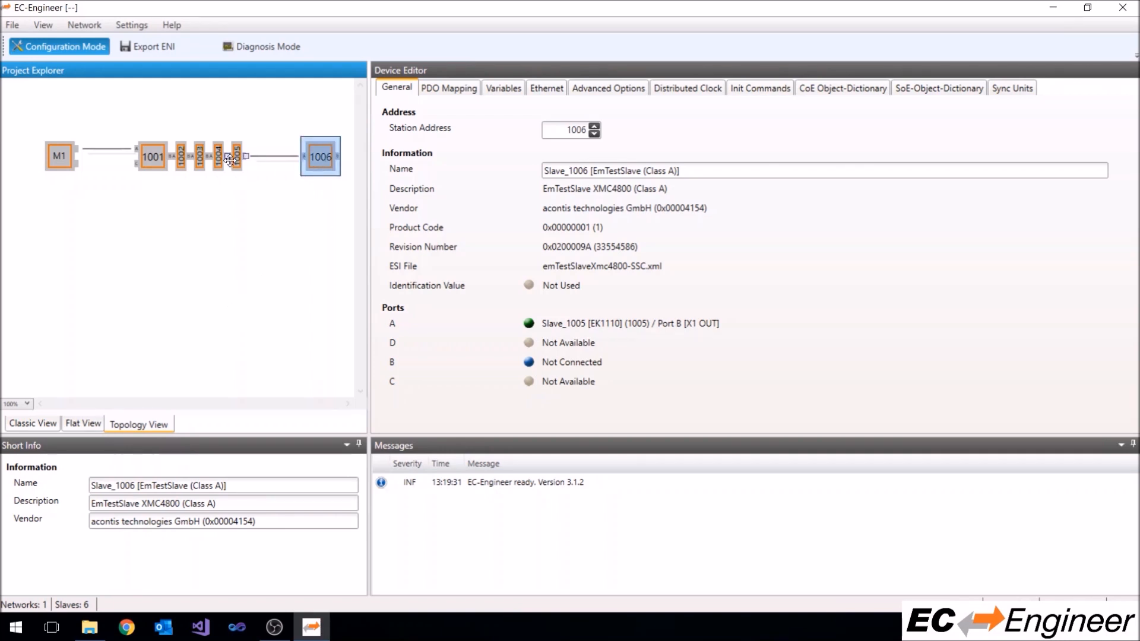
mouse_move(237, 162)
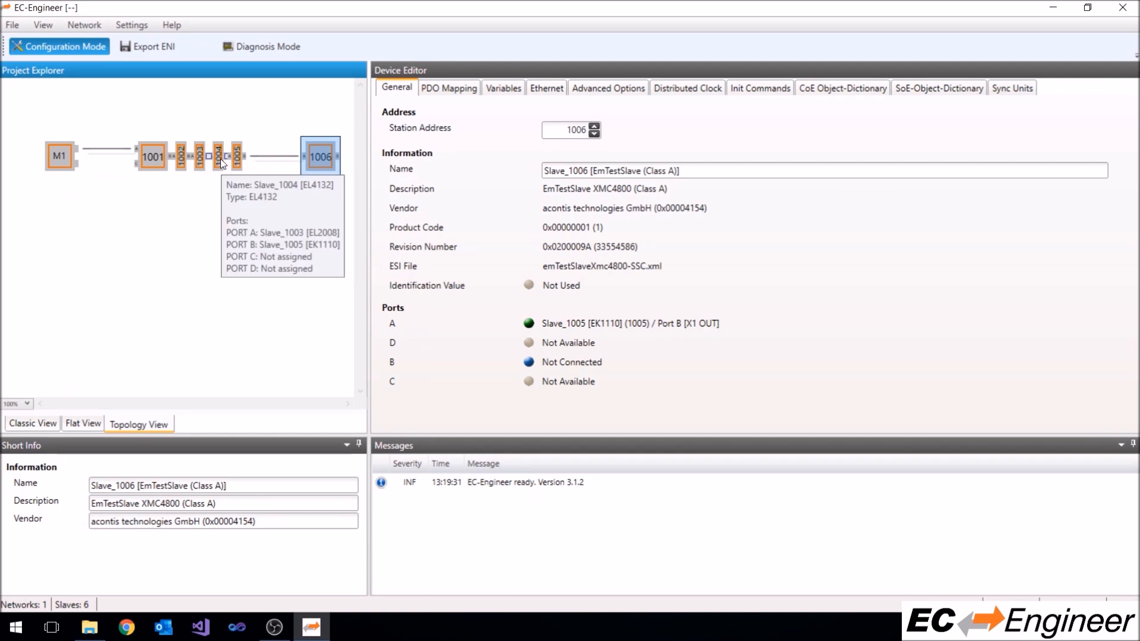
click(38, 424)
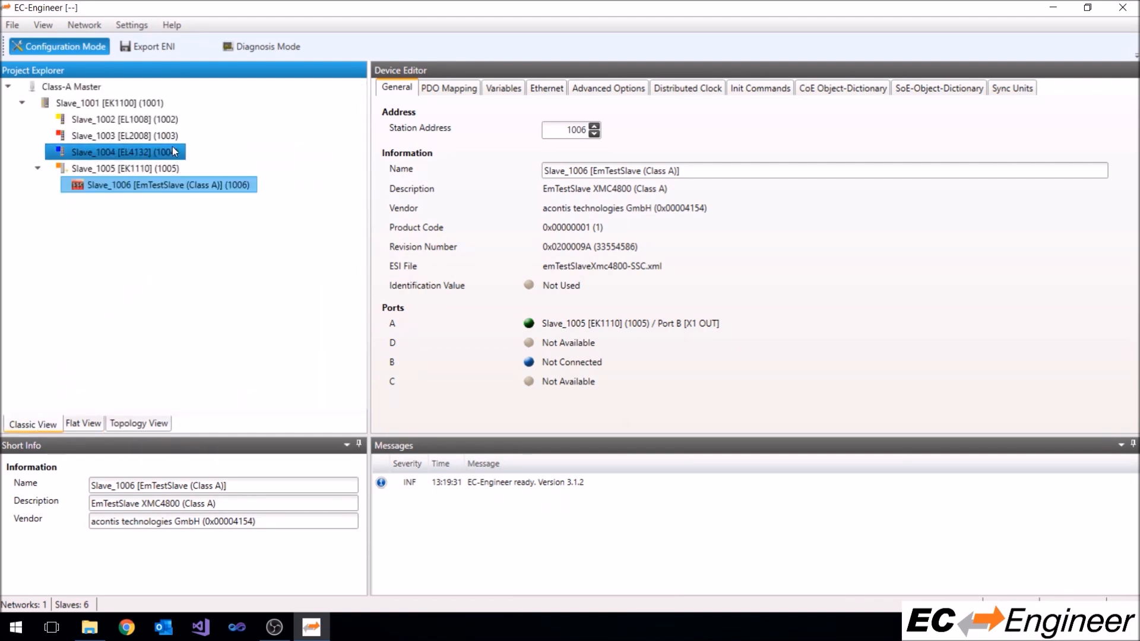
Rename the EL1008 digital input slave as Buttons.
click(164, 123)
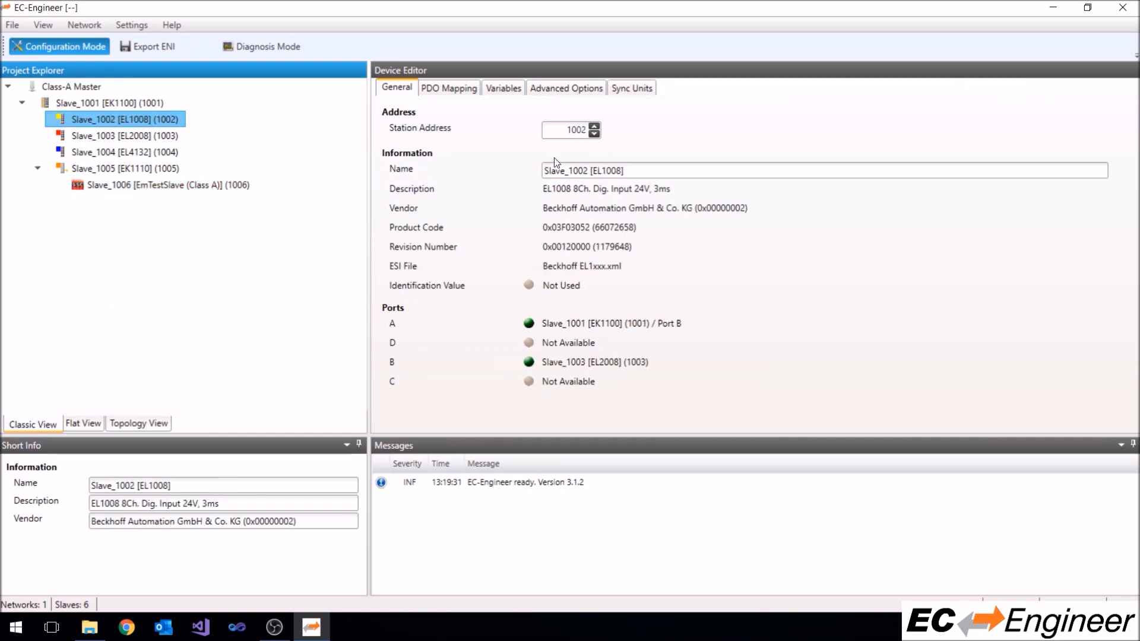
click(615, 170)
drag(646, 171, 486, 168)
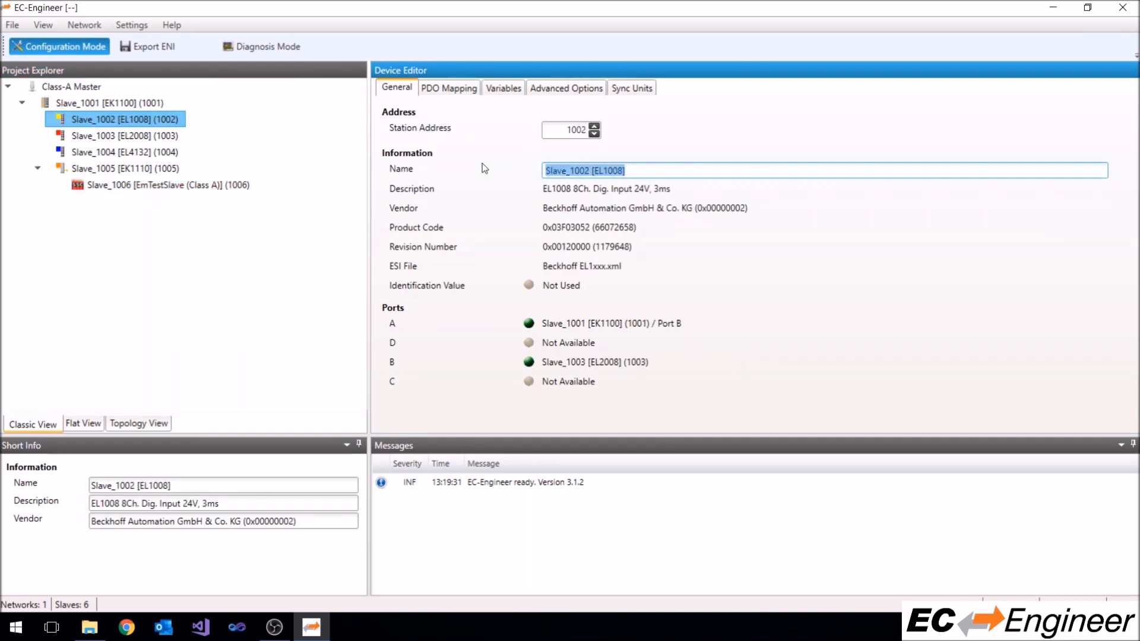
text(Butt)
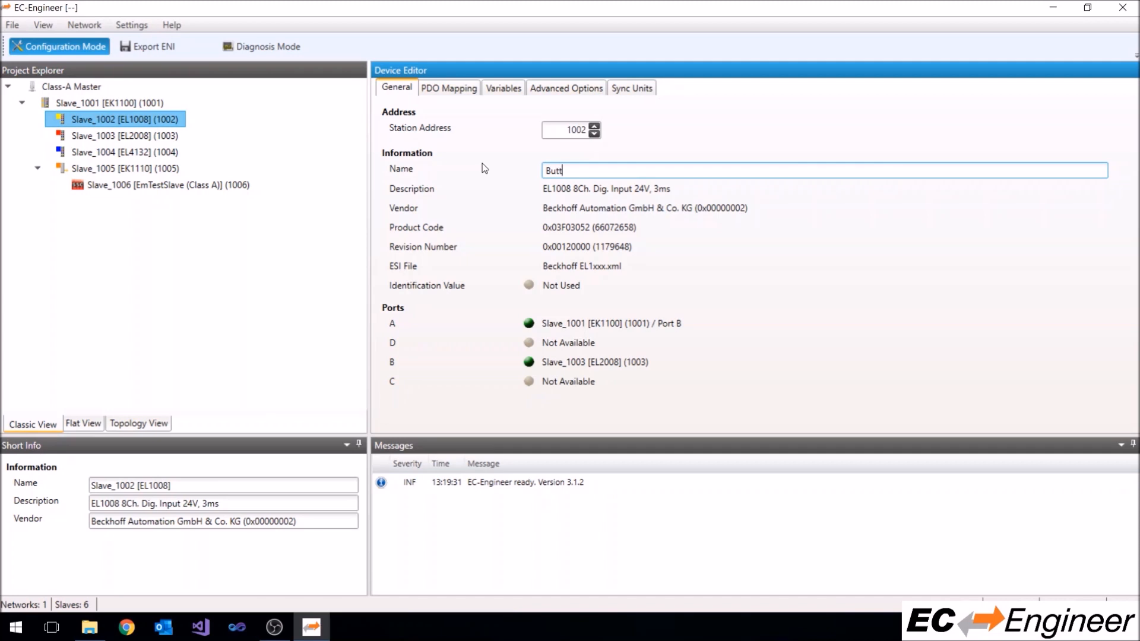
text(ons)
key(Return)
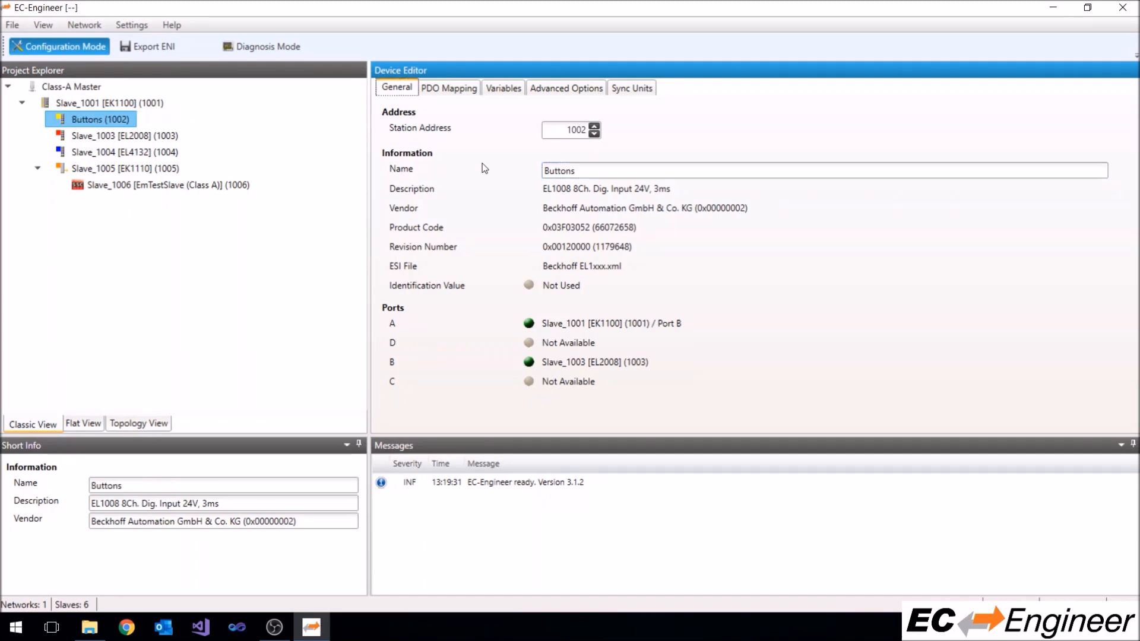
Rename the Channel 1 input variable of the Buttons slave as Front.
click(516, 87)
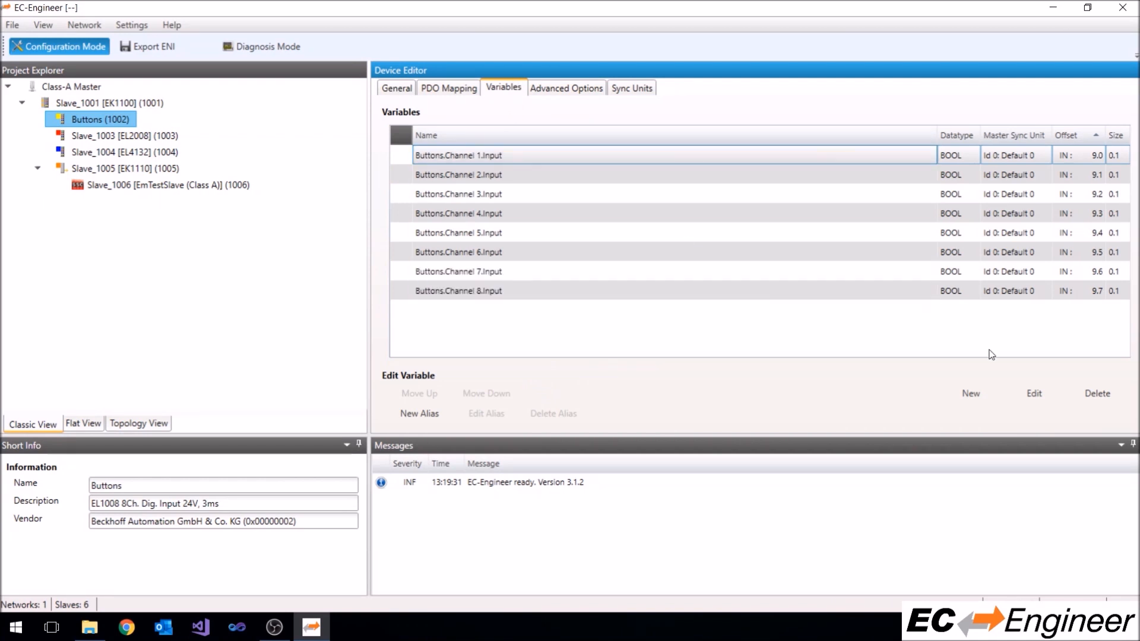
click(1031, 392)
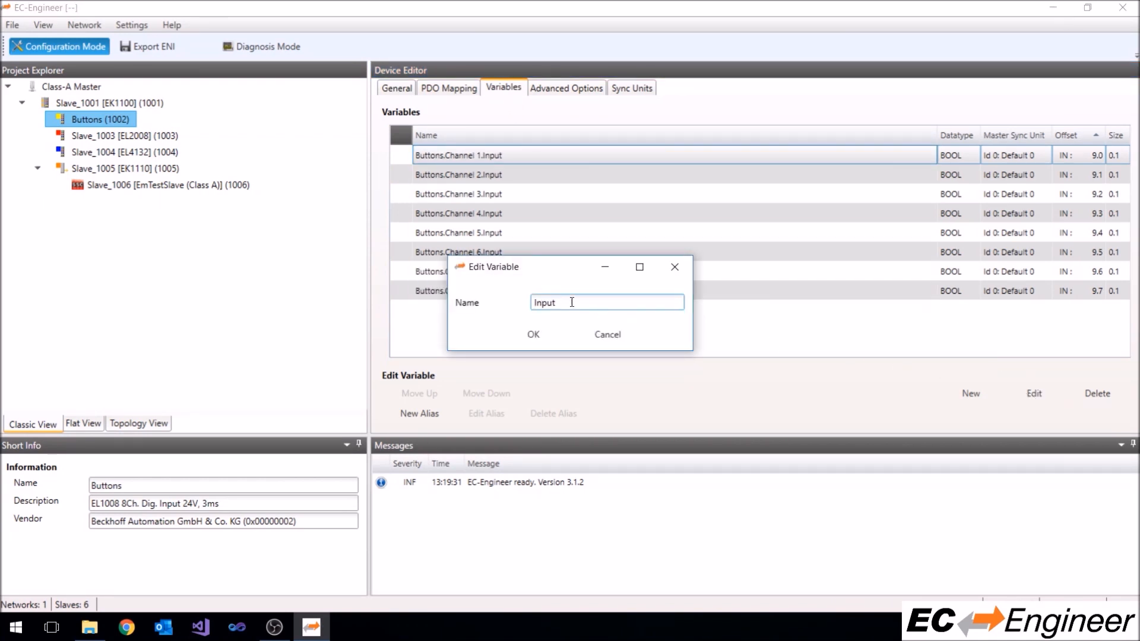
key(ctrl+a)
text(Front)
click(529, 331)
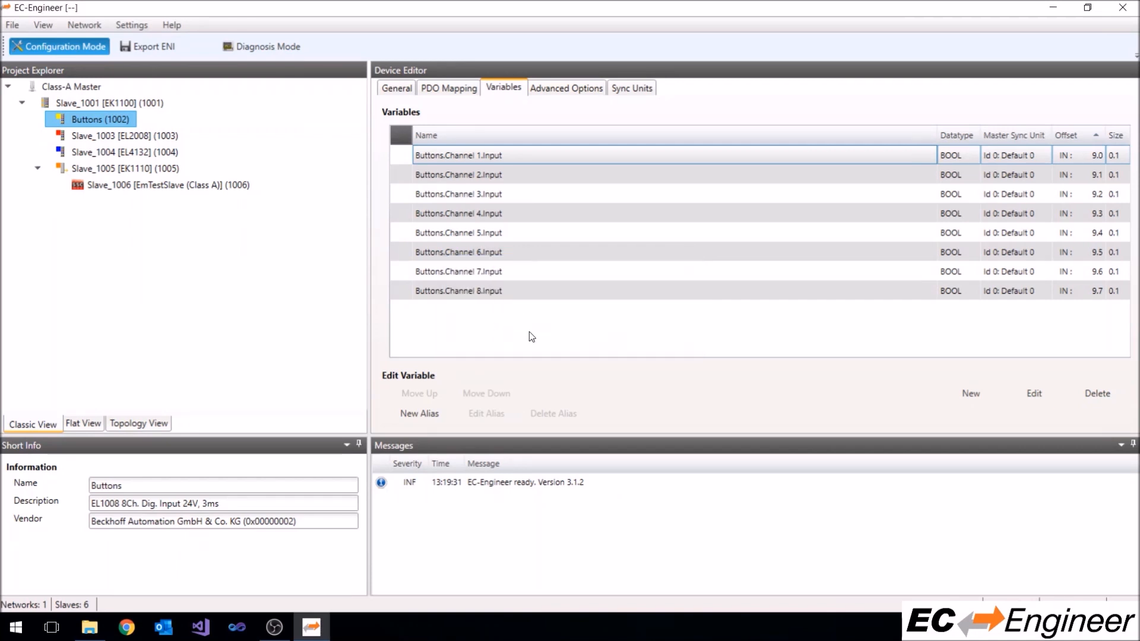
Rename the Channel 2 input variable of the Buttons slave as Rear.
click(541, 178)
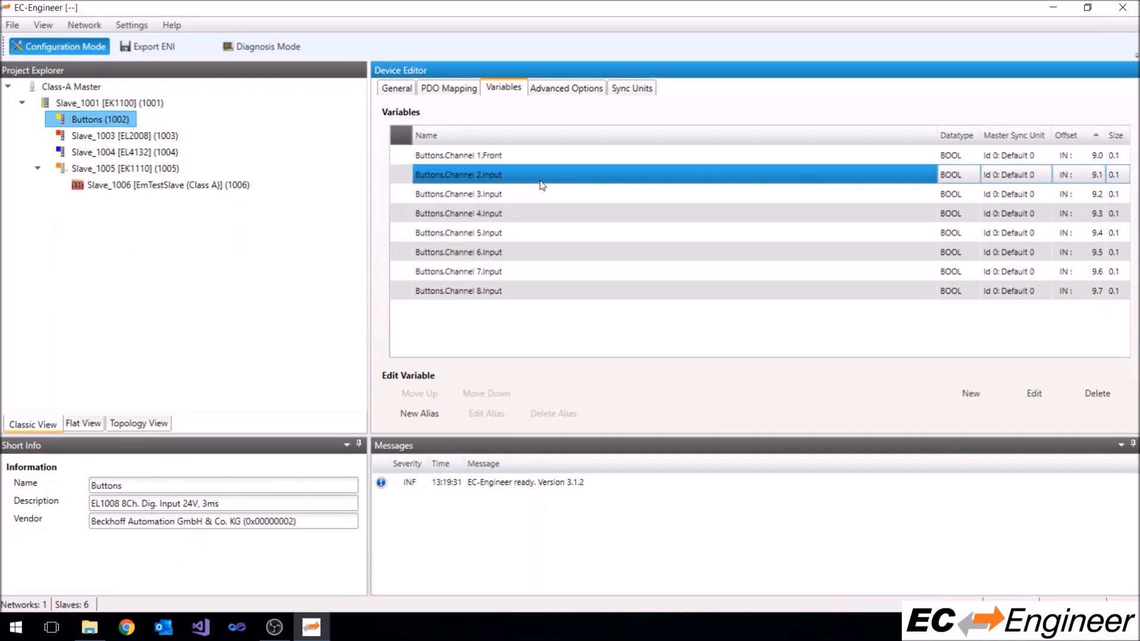
click(1033, 395)
text(Rear)
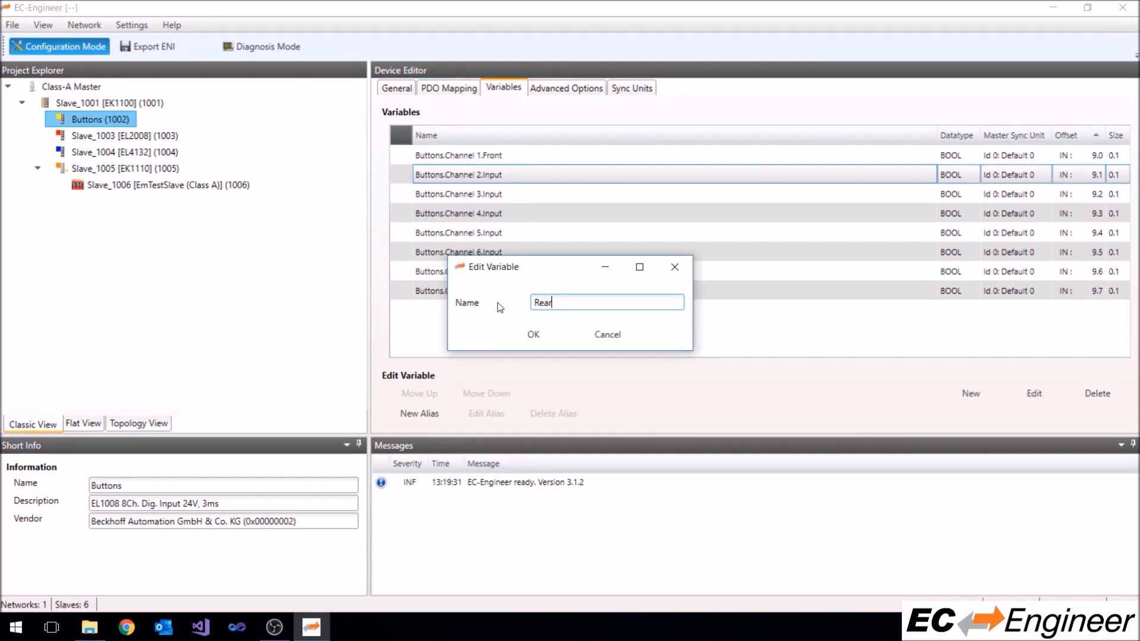
click(532, 337)
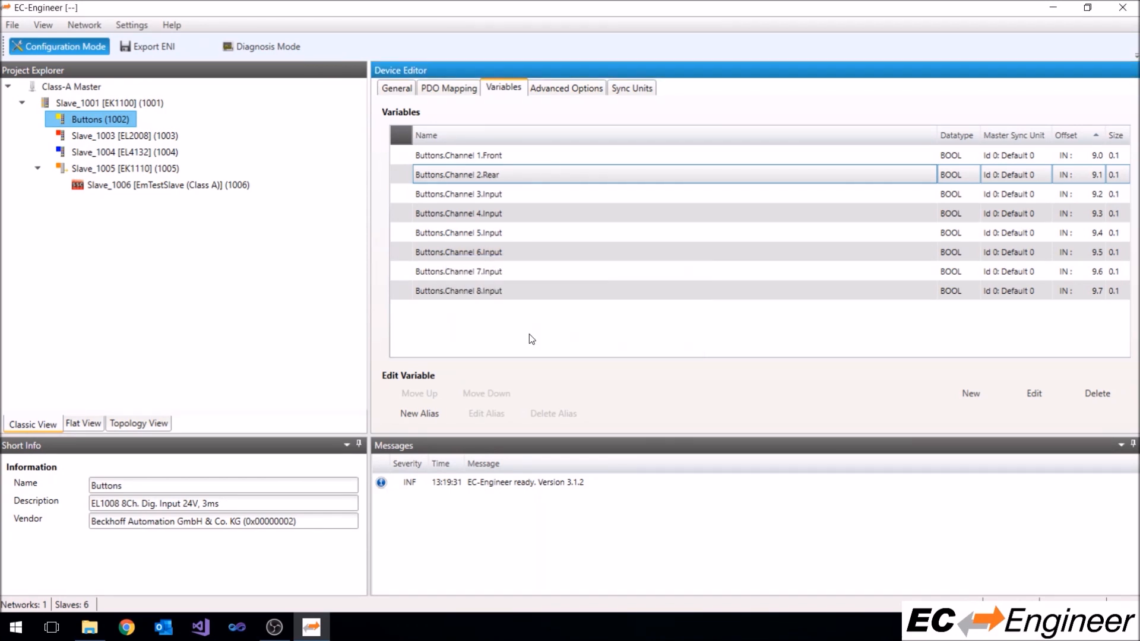
Exclude the Channel 2 output from the EL4132 slave's PDO mapping.
click(168, 153)
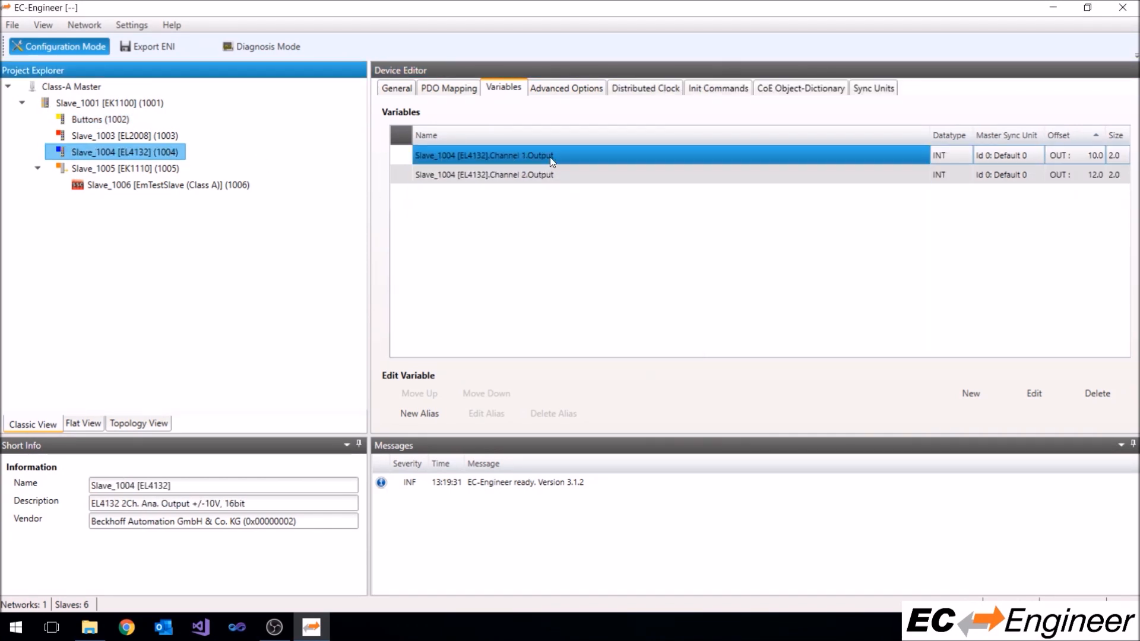
click(464, 92)
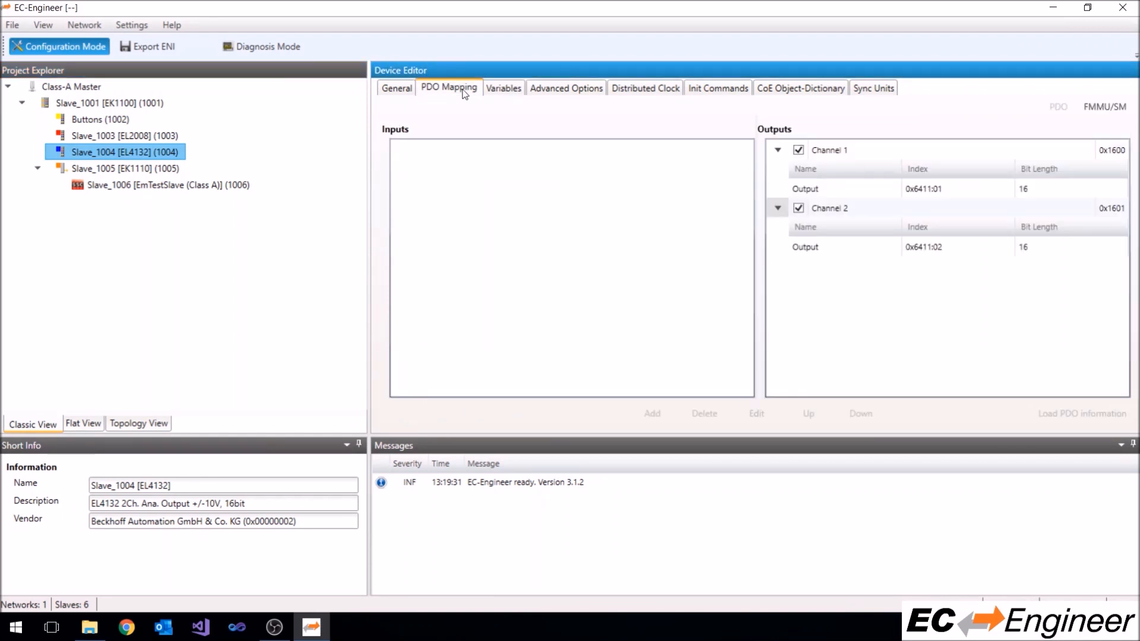
click(799, 209)
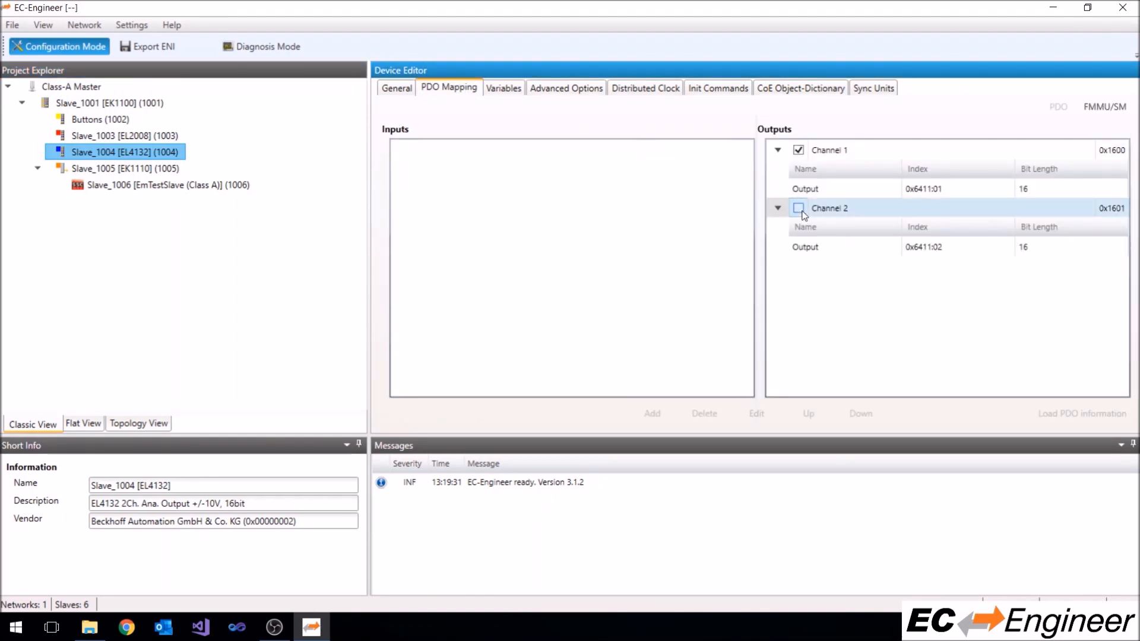
Rename the EL4132's Channel 1 output variable as Silo.
click(505, 92)
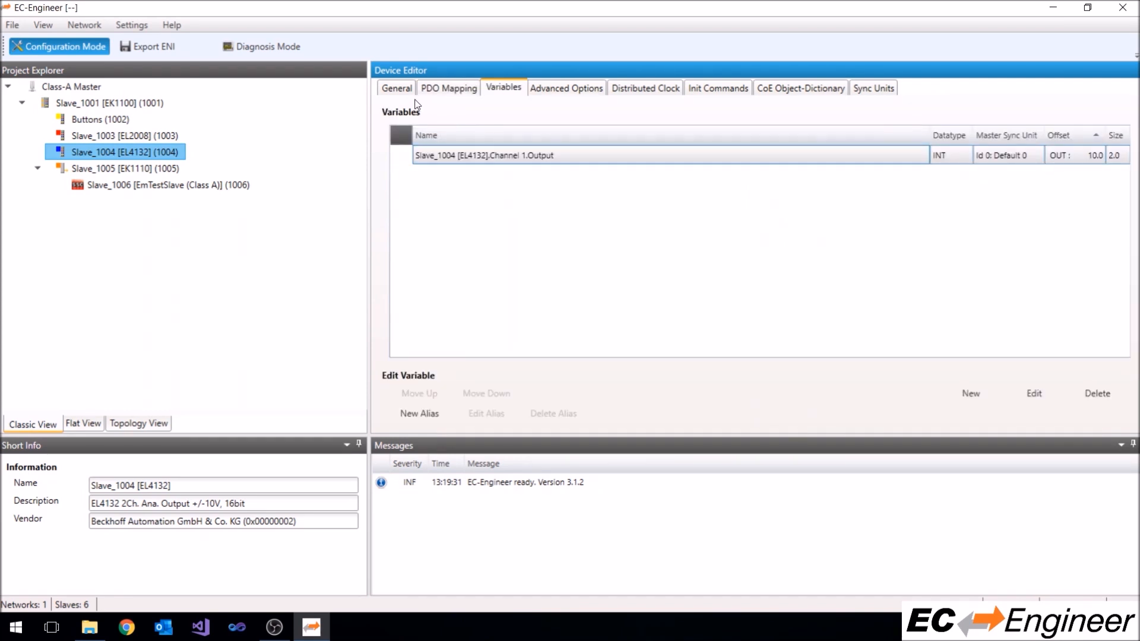
click(1026, 390)
text(Silo)
click(535, 333)
click(423, 148)
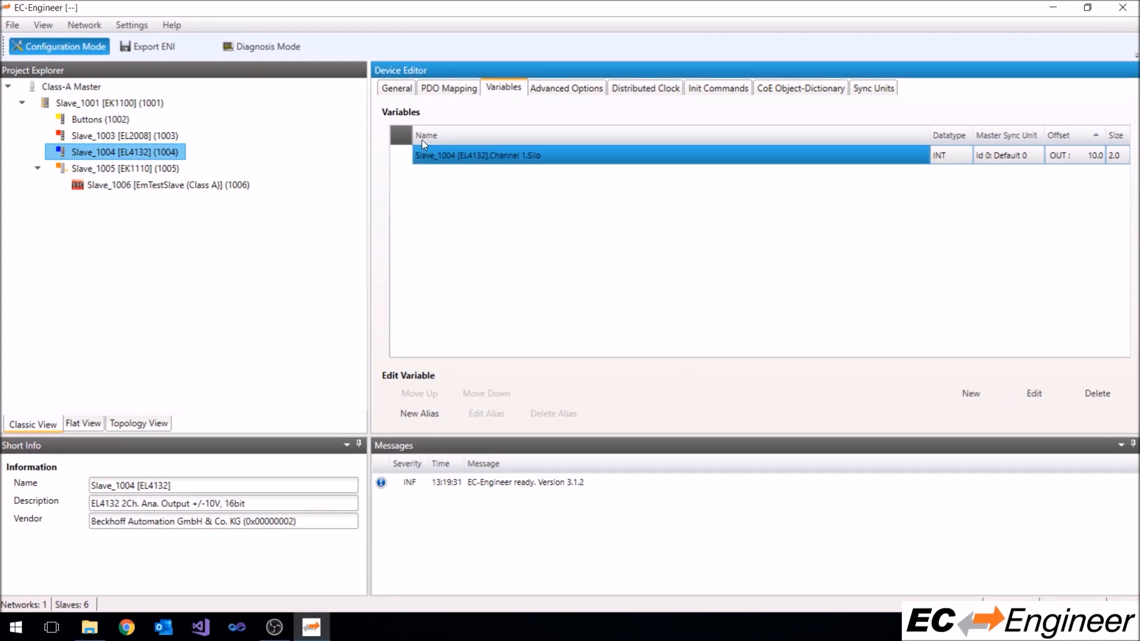
Rename the EL4132 analog output slave as Fill Level.
click(402, 92)
triple_click(650, 170)
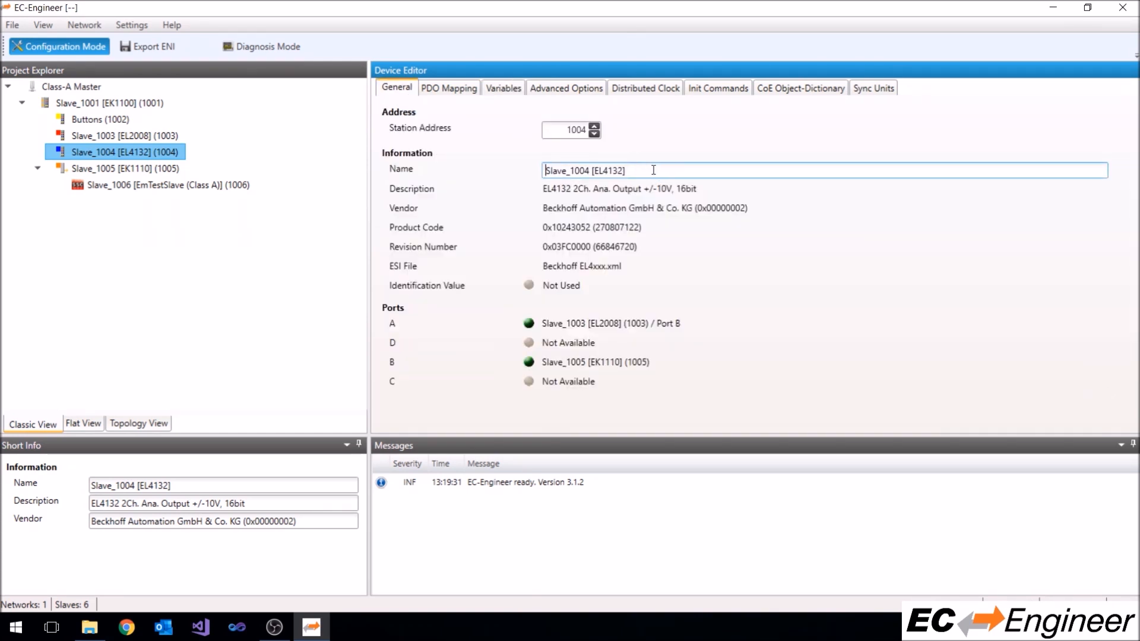
text(Fill Level)
key(Return)
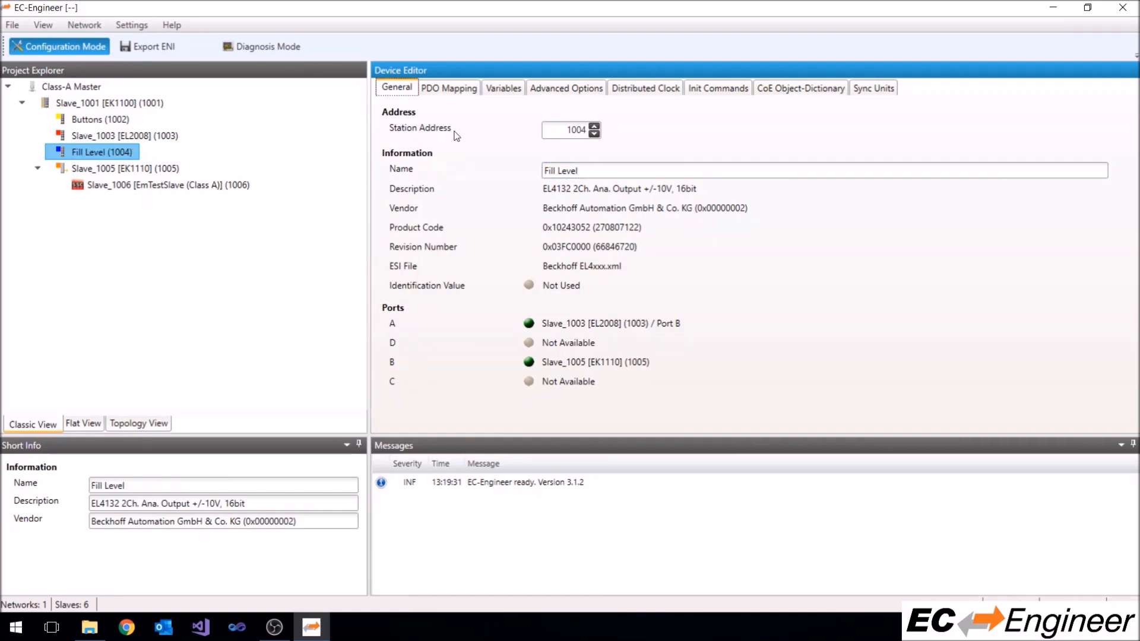
Save the Class-A Master project under the file name Example1 in Project-Folder.
click(87, 87)
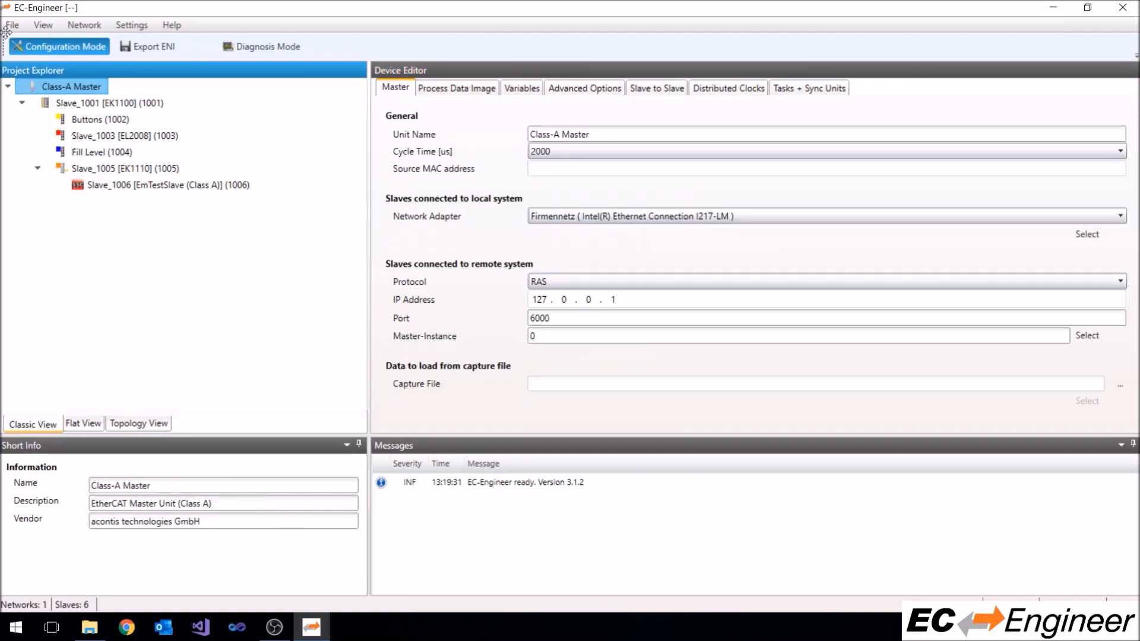
click(12, 25)
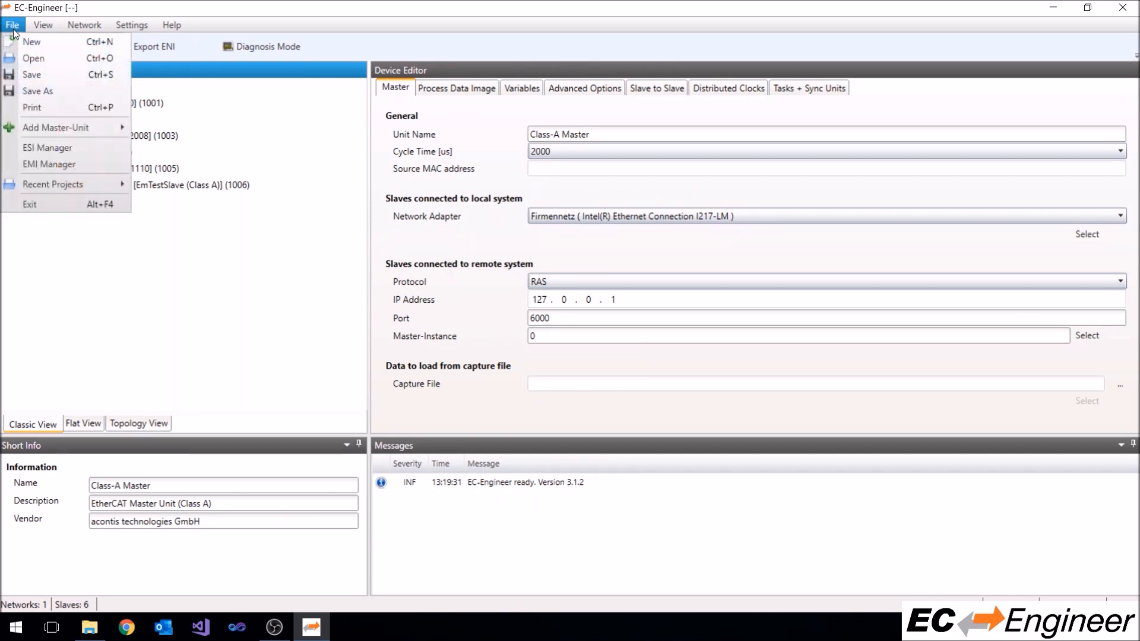
click(40, 92)
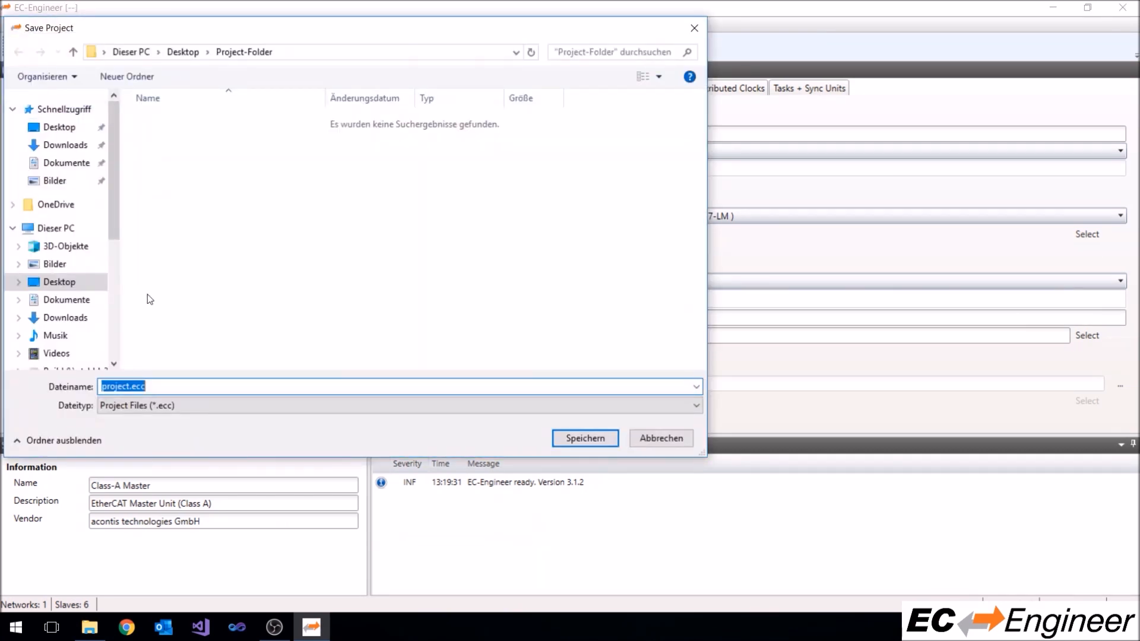
text(Example1)
click(580, 437)
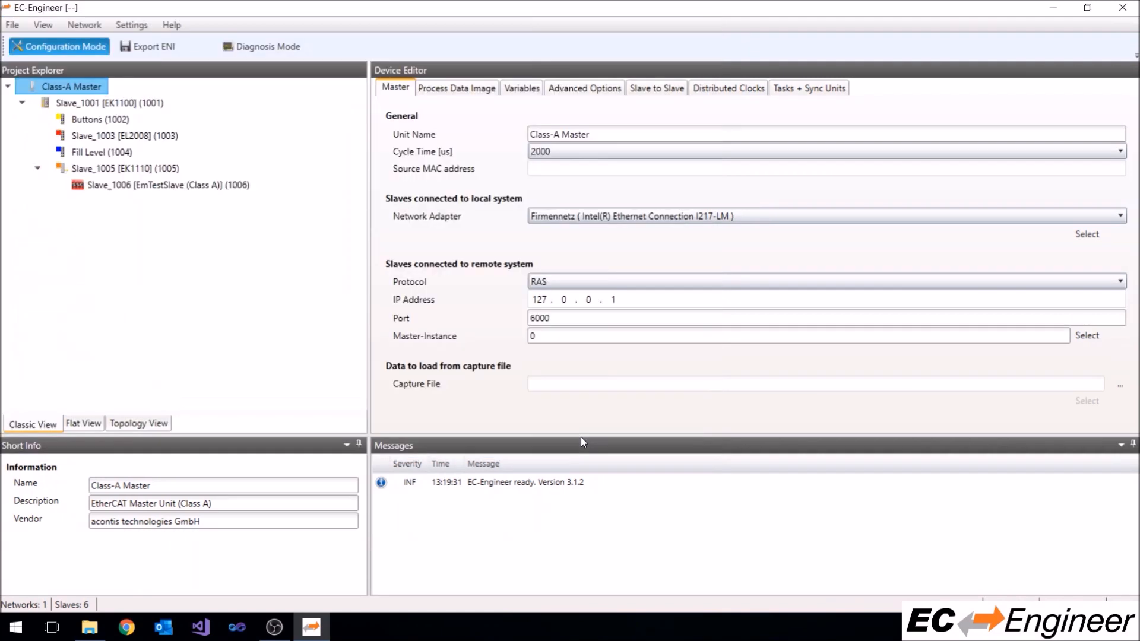
Export the network configuration as the ENI file Example1.xml in Project-Folder and close EC-Engineer.
click(159, 50)
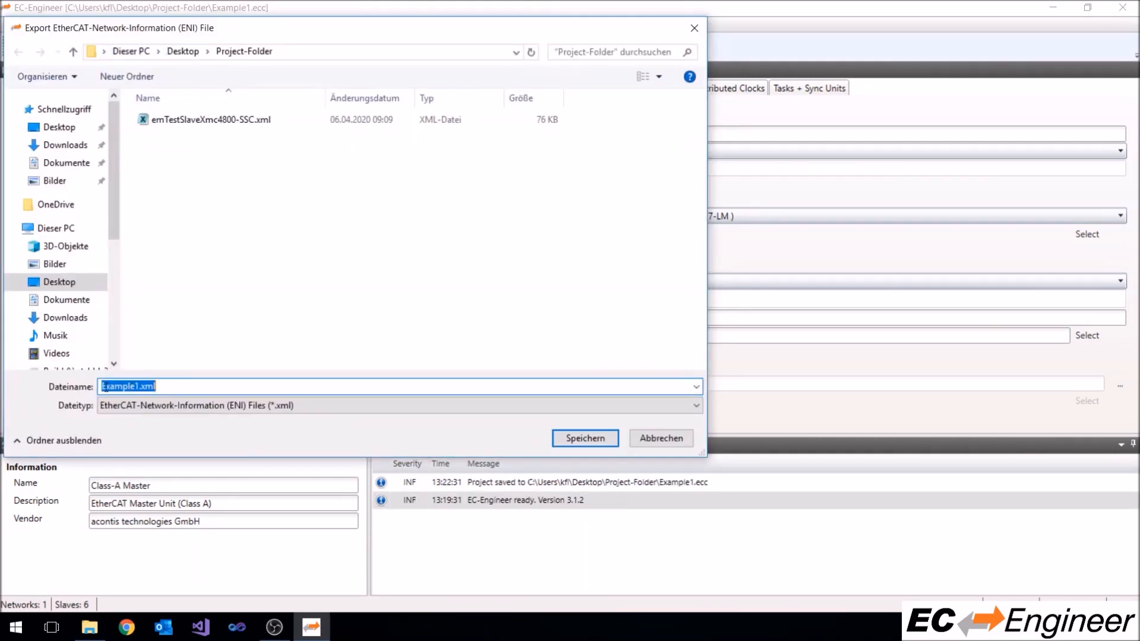
click(577, 439)
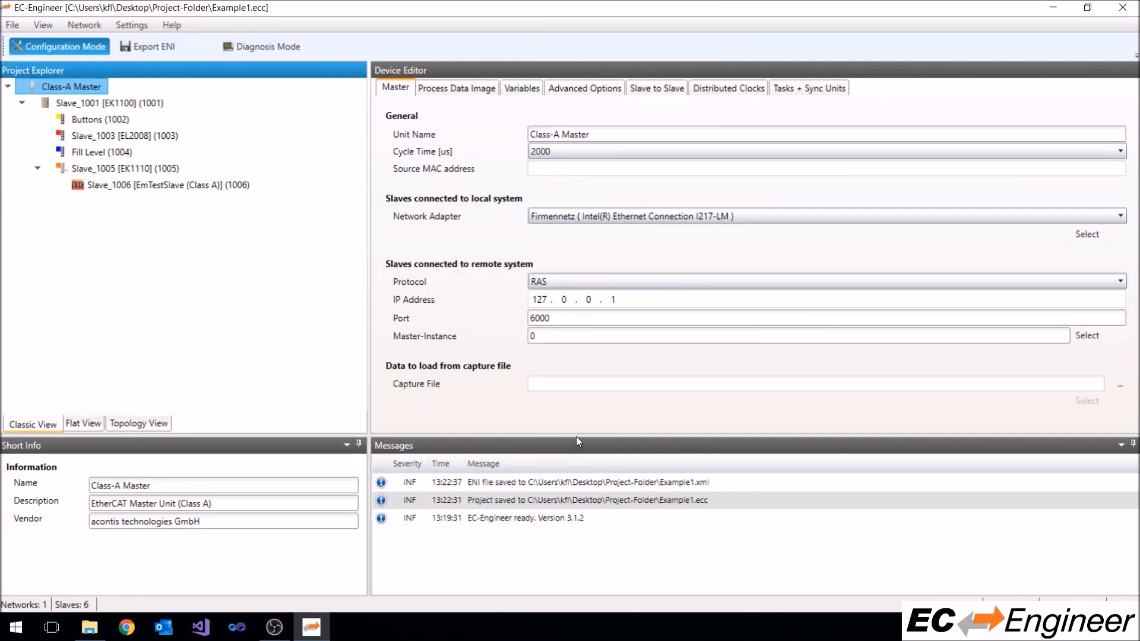
click(1123, 8)
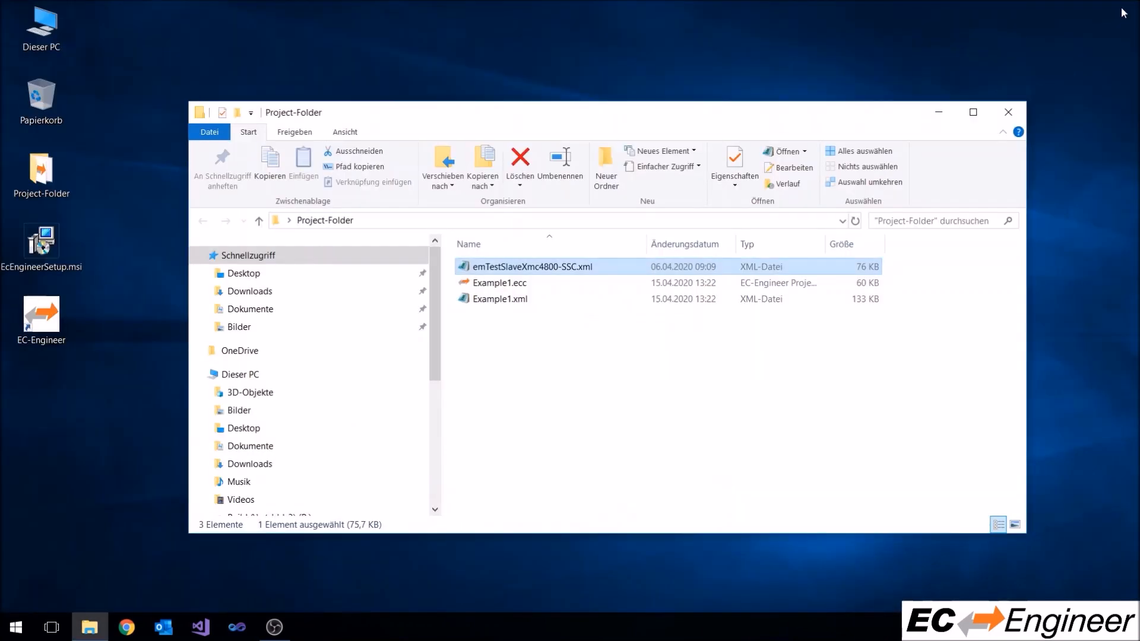
Reopen the saved project Example1.ecc from Project-Folder in EC-Engineer and dismiss the evaluation notice.
click(636, 389)
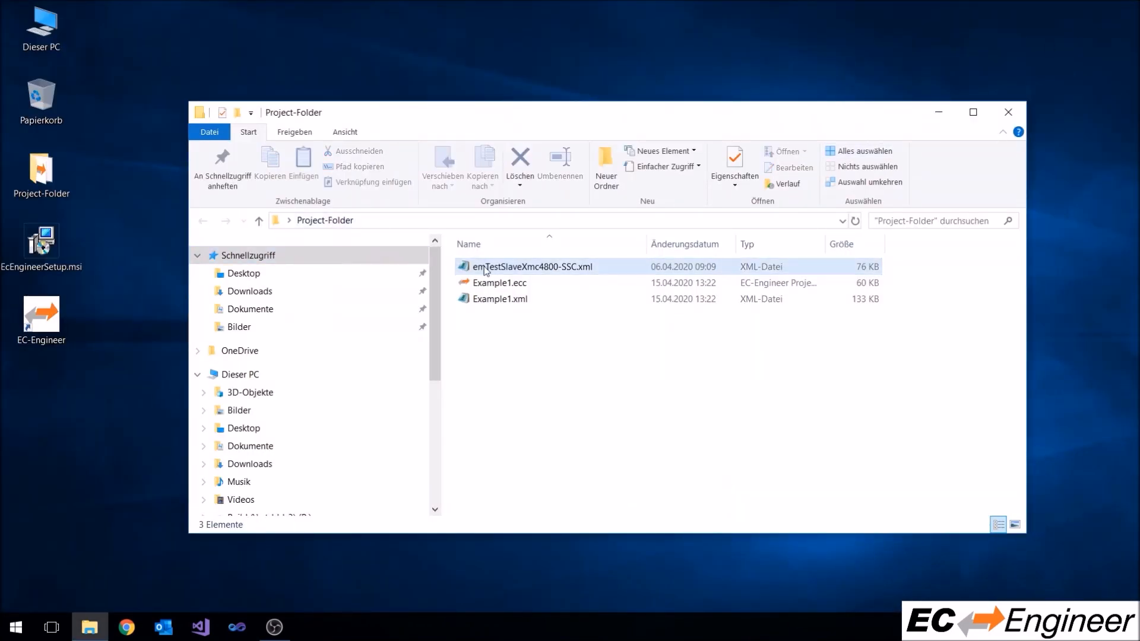
click(500, 284)
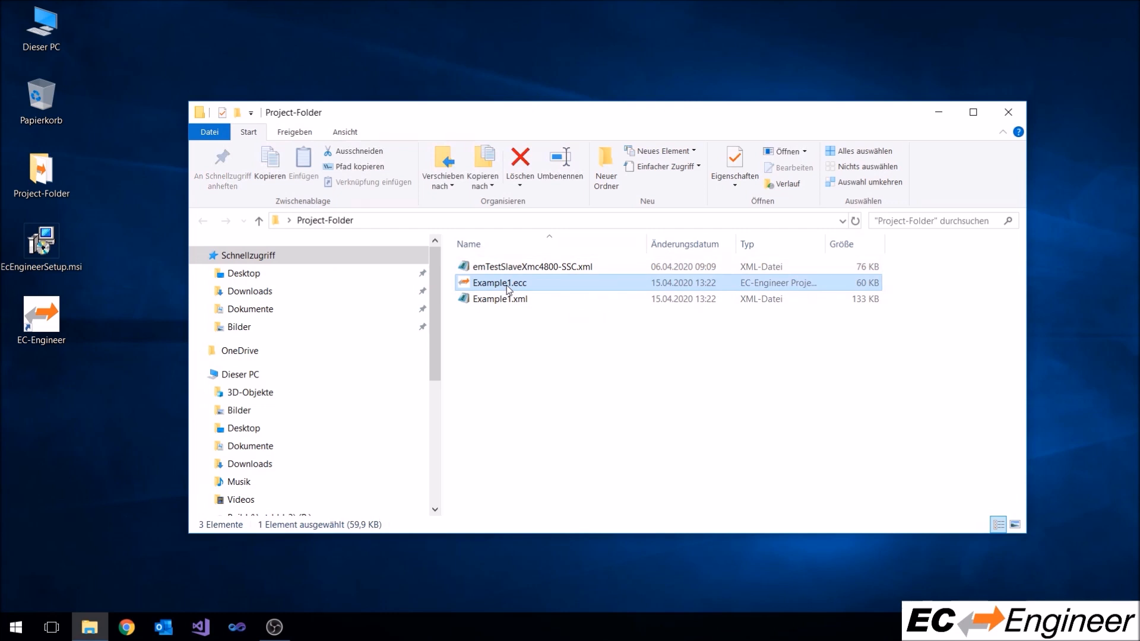
double_click(507, 285)
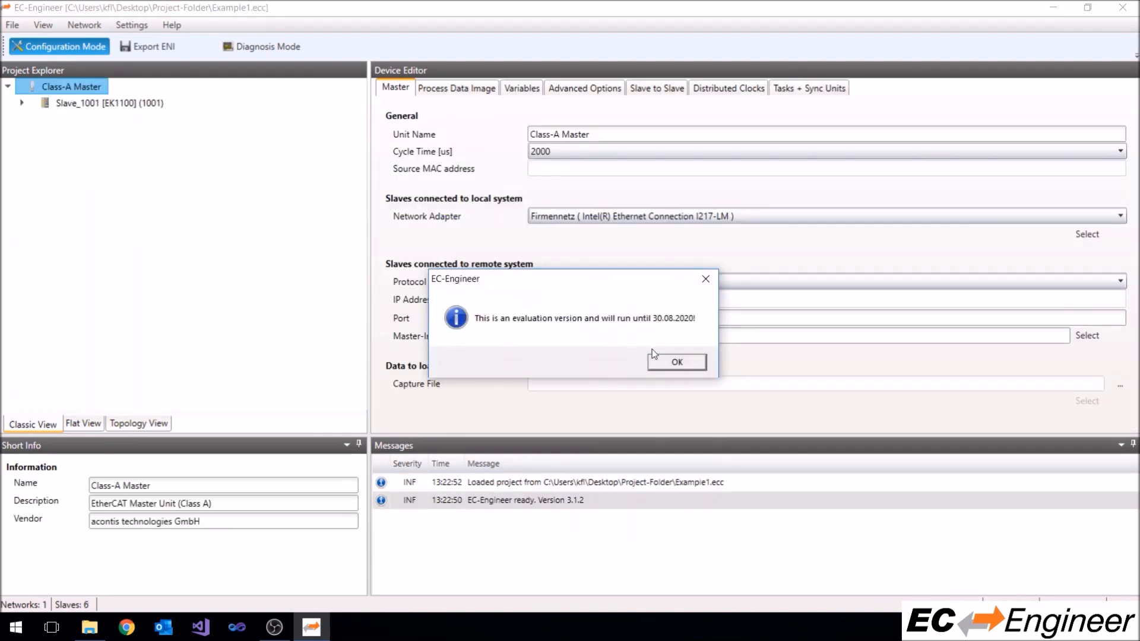
click(677, 363)
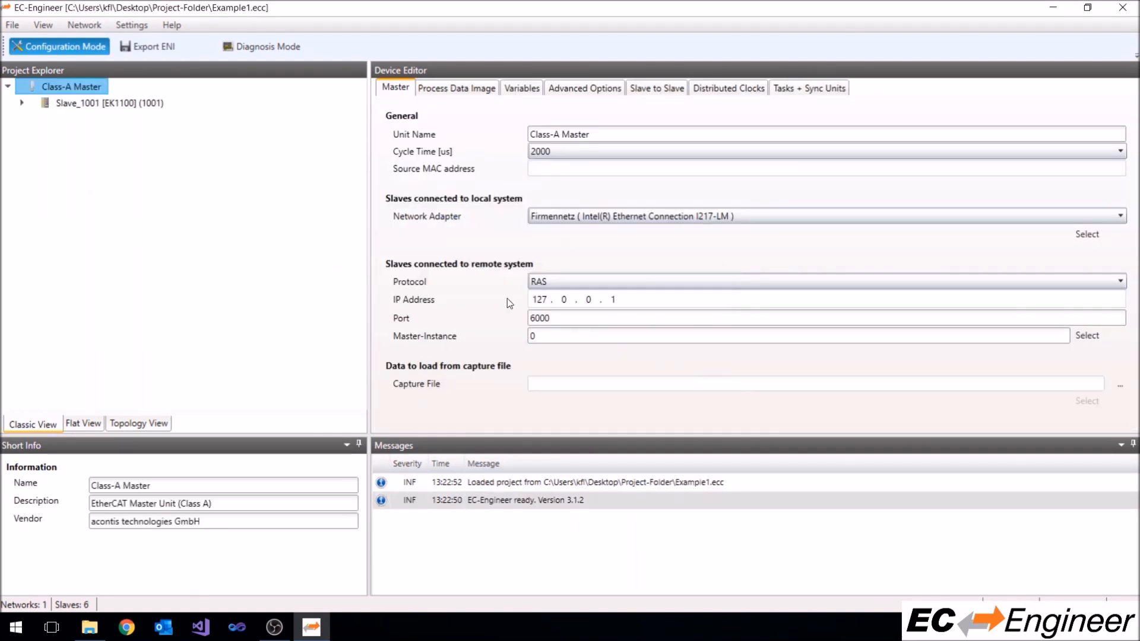
Expand the reloaded slave tree, review the Buttons slave and its variable names, and close EC-Engineer.
click(22, 102)
click(37, 168)
click(74, 171)
click(103, 153)
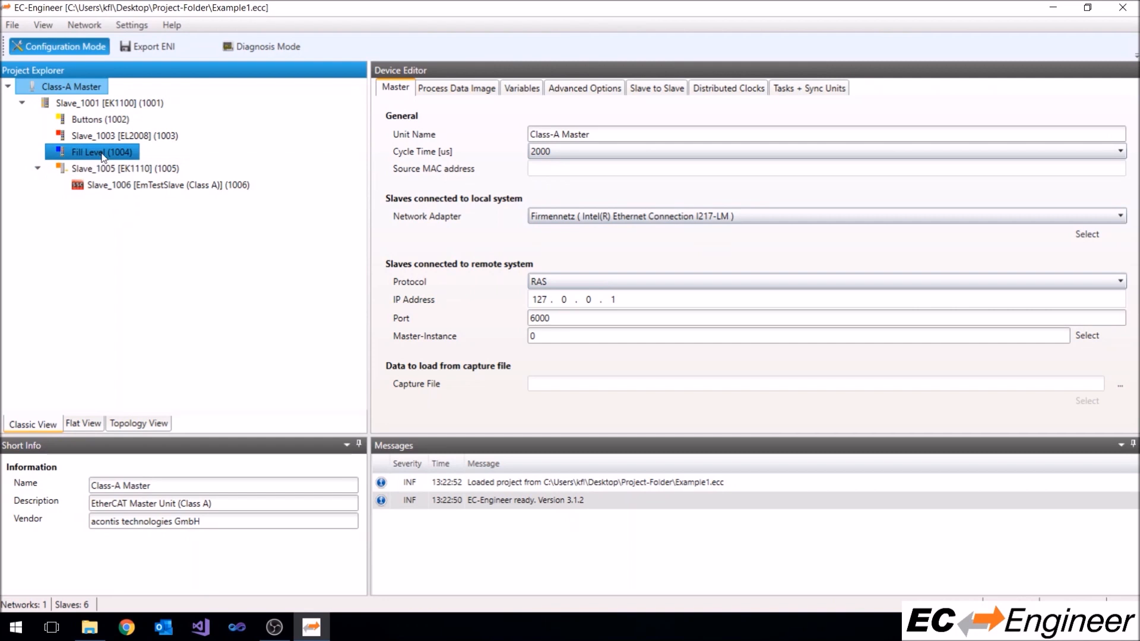
click(110, 121)
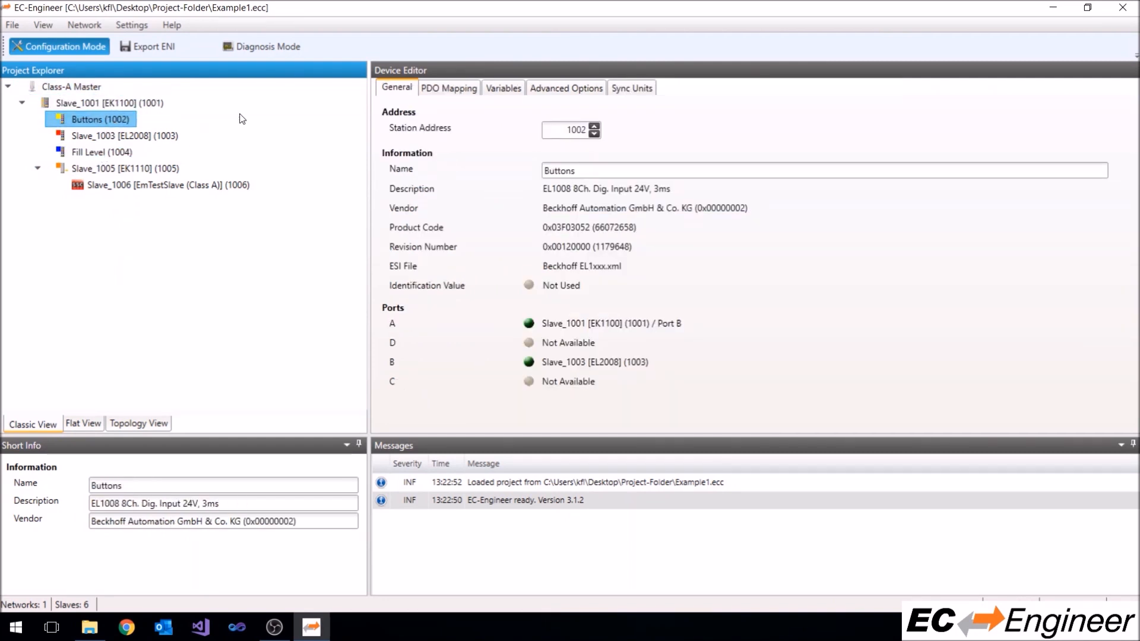
click(517, 89)
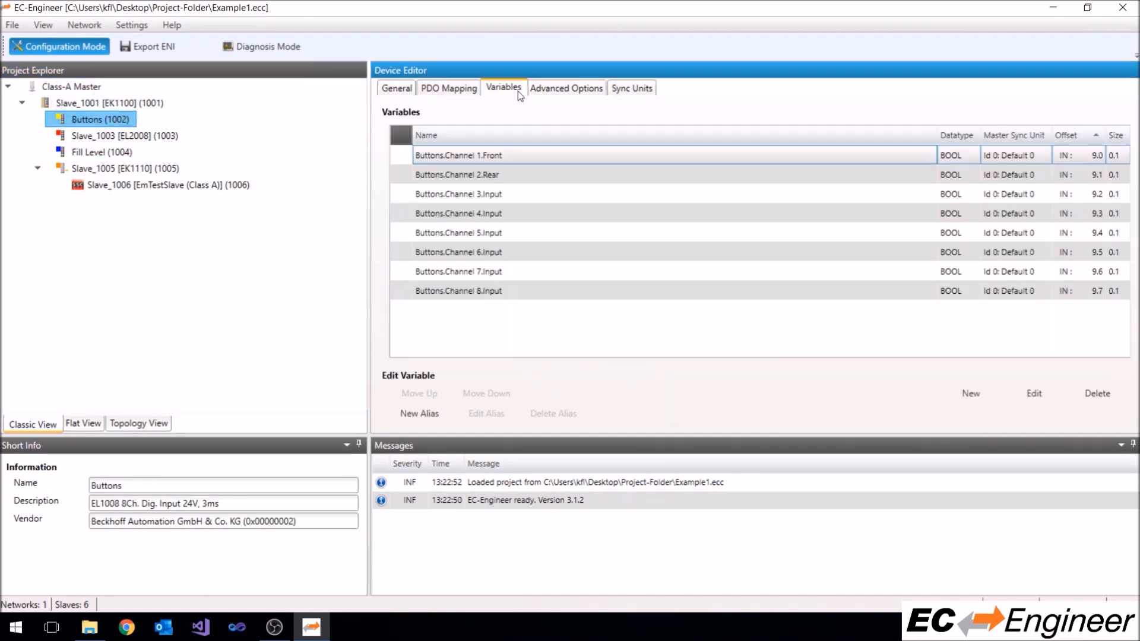
click(508, 173)
click(1132, 10)
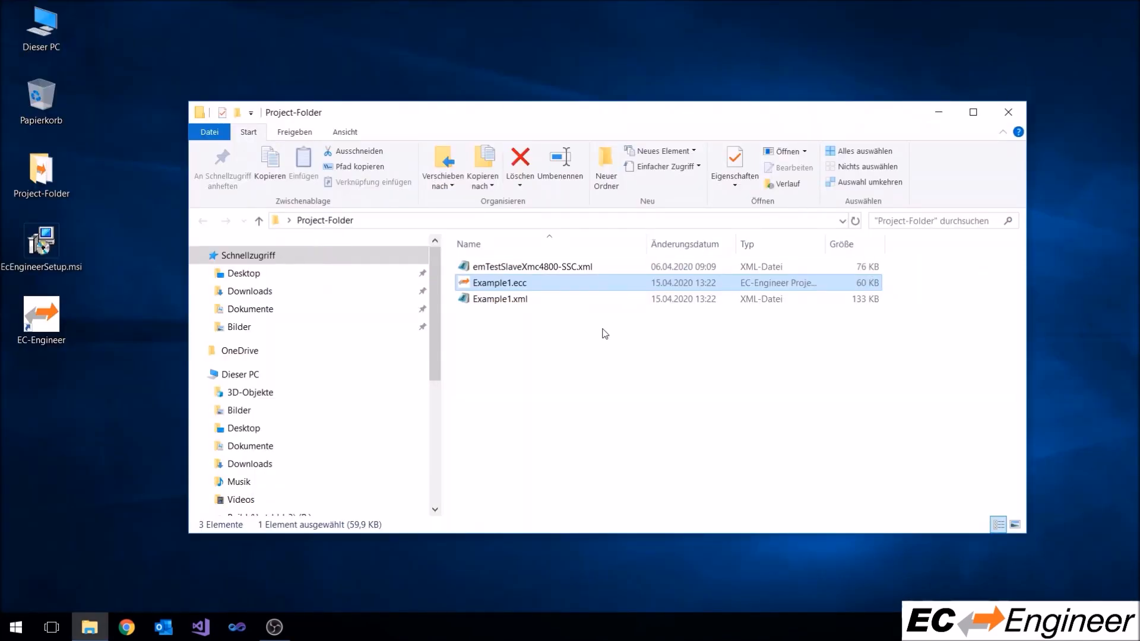
Open the exported ENI file Example1.xml from Project-Folder in XML Notepad and expand its Config node.
click(562, 358)
double_click(523, 304)
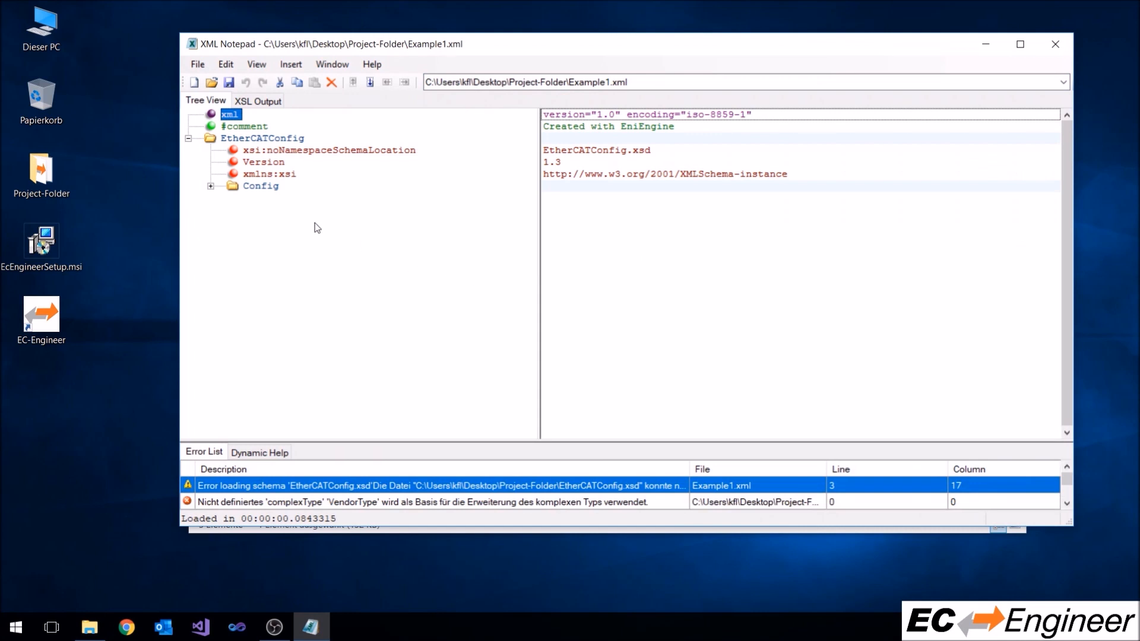
click(210, 186)
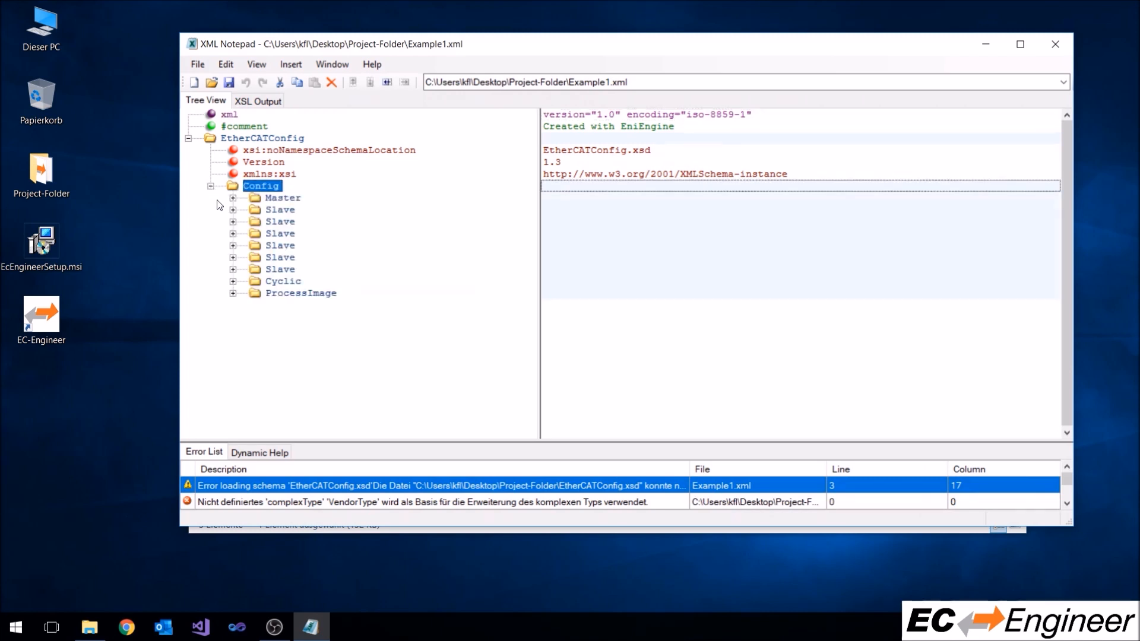
Expand the second Slave node and its Info section, and check the comment and Name values.
click(233, 221)
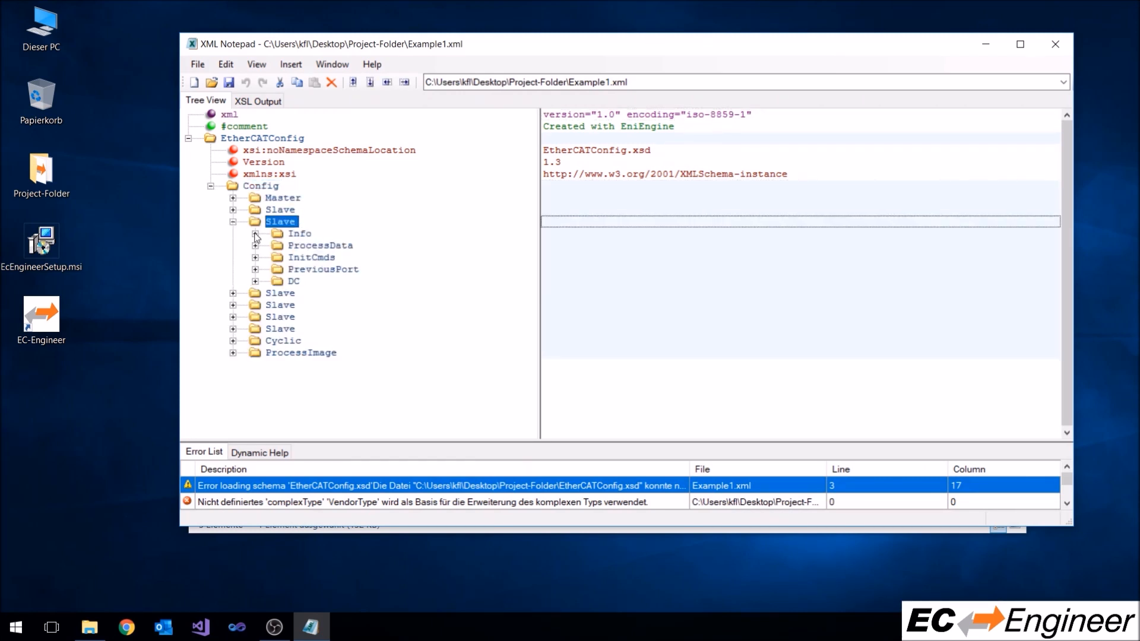
click(255, 234)
click(553, 246)
click(560, 259)
Expand the fourth Slave node and its Info section, and check the comment and Name values.
scroll(358, 300, down, 1)
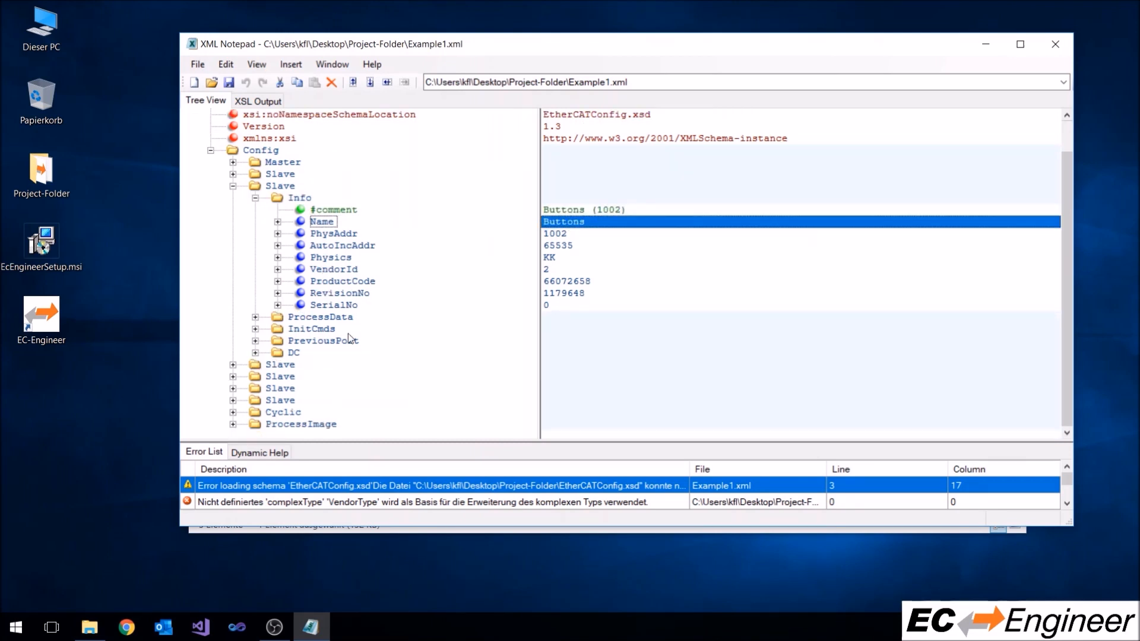
click(233, 377)
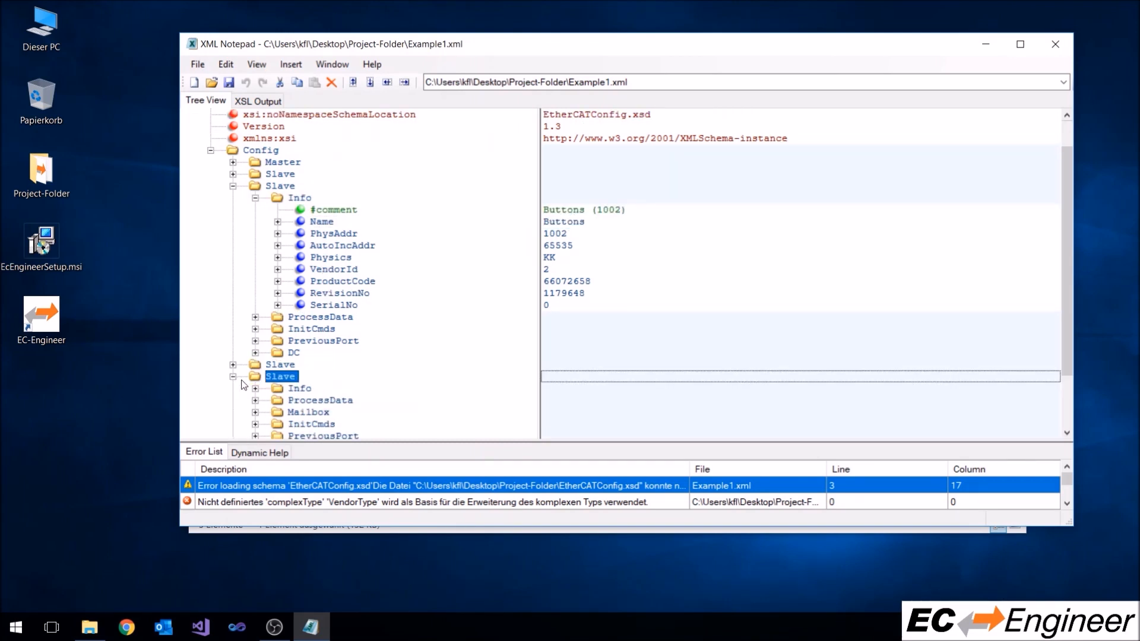
click(255, 388)
scroll(458, 379, down, 3)
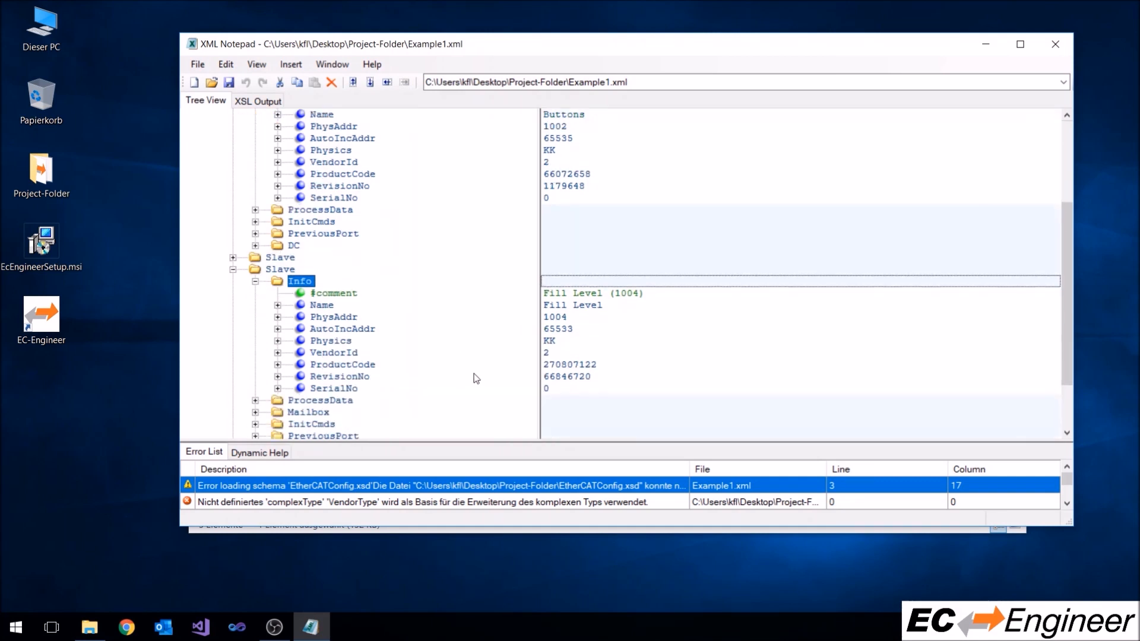
click(592, 293)
click(589, 305)
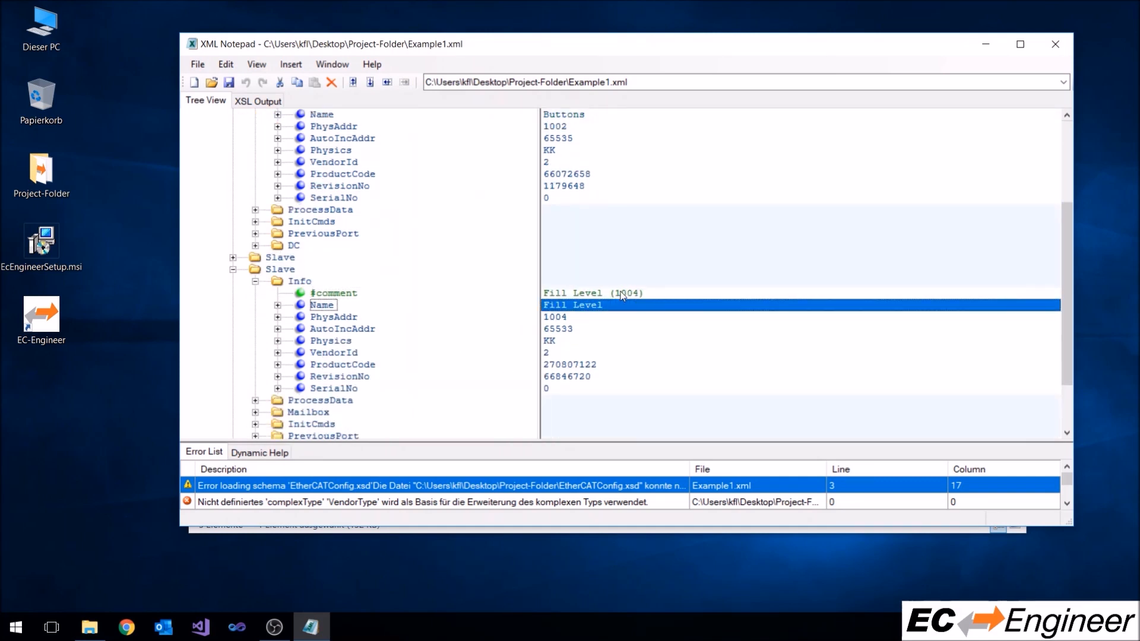